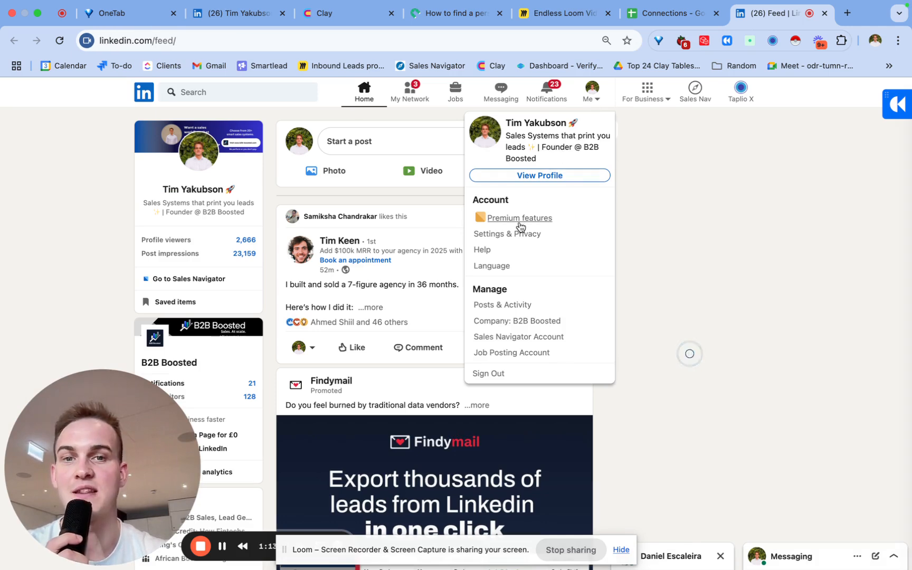
- Request a LinkedIn data archive of Connections only, then bring up the Connections spreadsheet
left_click(505, 234)
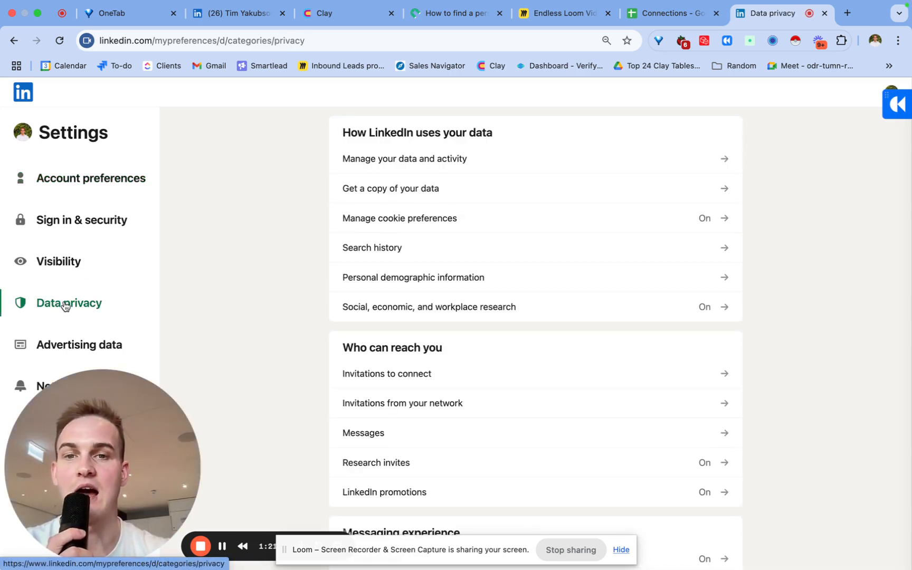
left_click(376, 191)
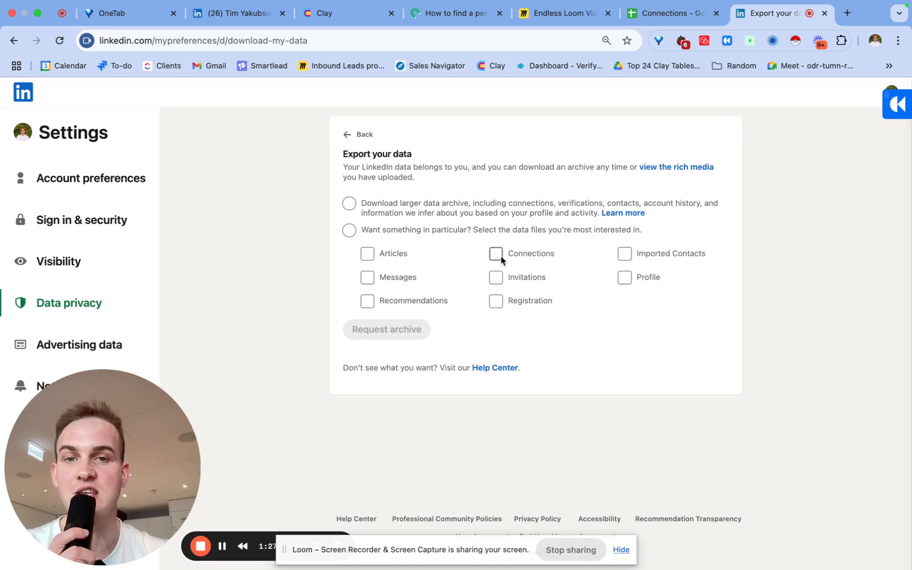
left_click(496, 254)
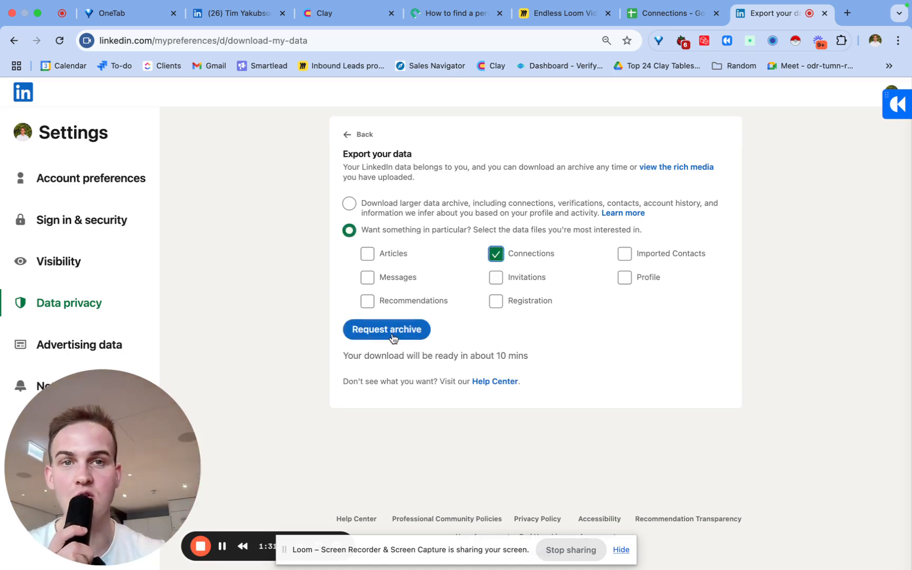
left_click(663, 14)
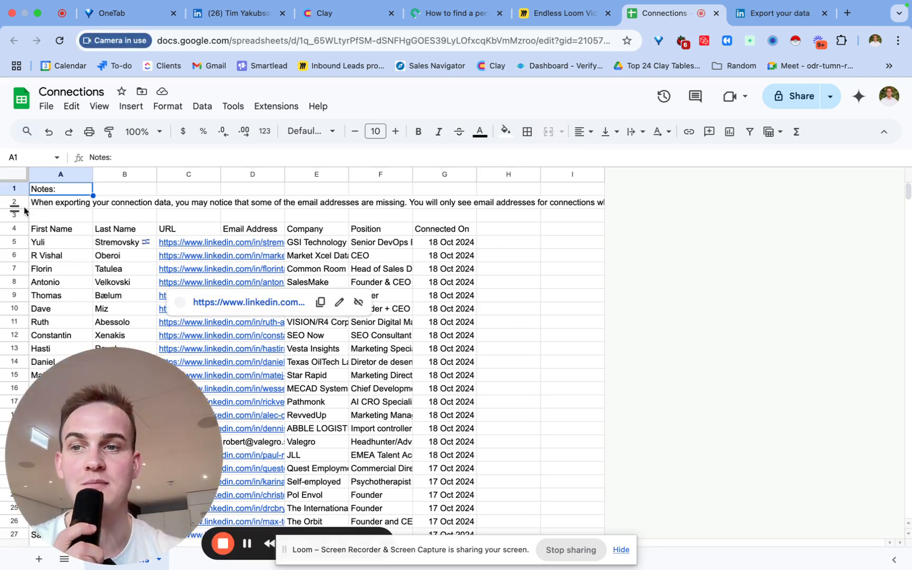
- Clear and delete the three notes rows so the Connections headers start in row 1
left_click(16, 188)
left_click_drag(16, 189, 17, 215)
key("Delete")
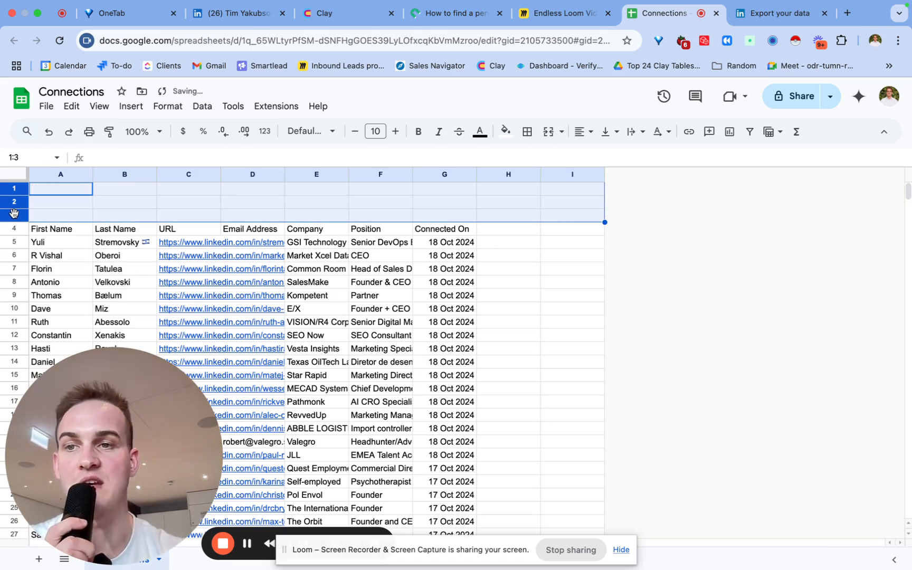
left_click(63, 227)
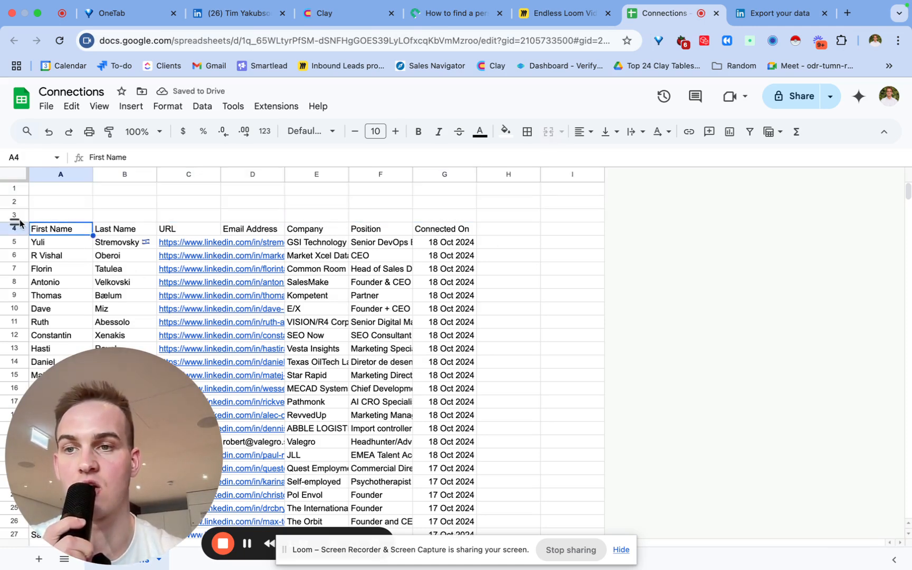
left_click_drag(16, 214, 16, 189)
right_click(17, 189)
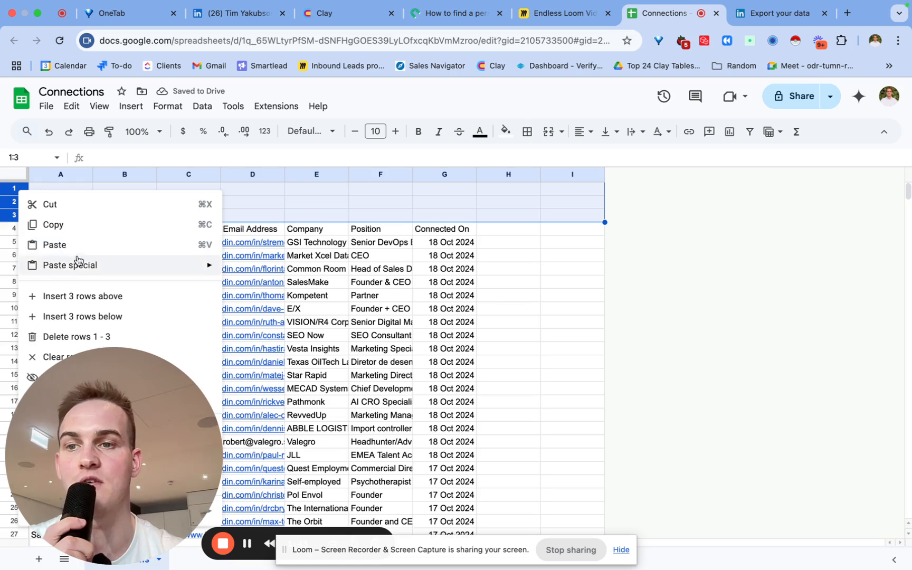
left_click(56, 338)
left_click(493, 231)
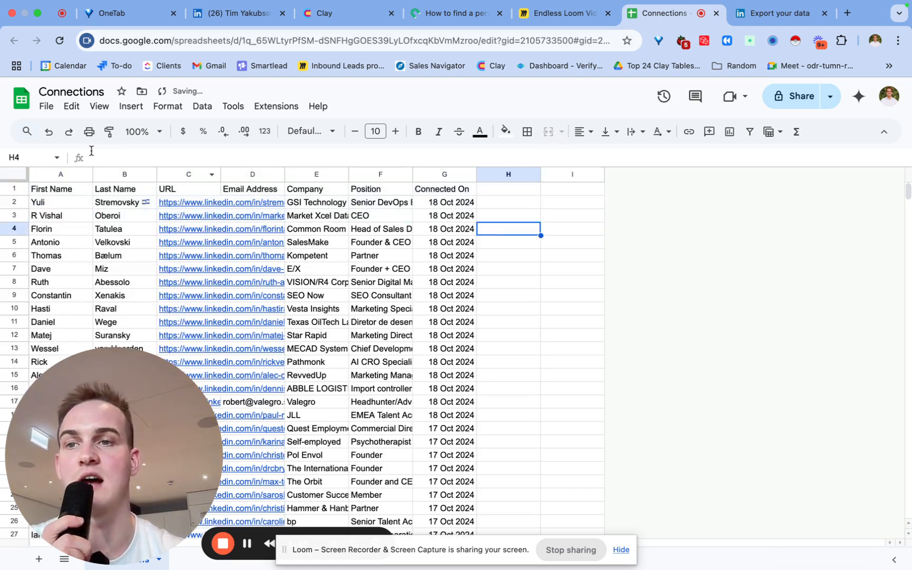
- Download the sheet as a Comma Separated Values (.csv) file
left_click(45, 109)
mouse_move(76, 261)
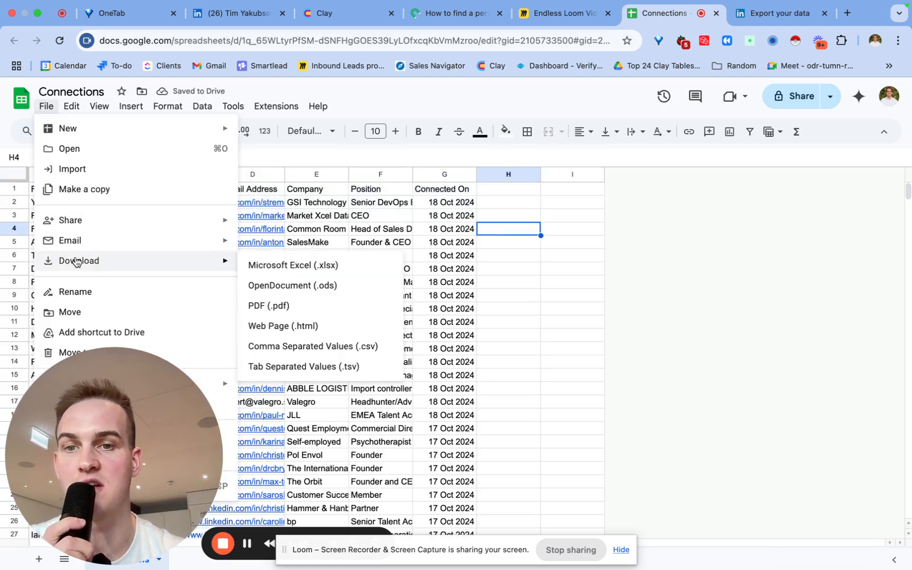
left_click(317, 346)
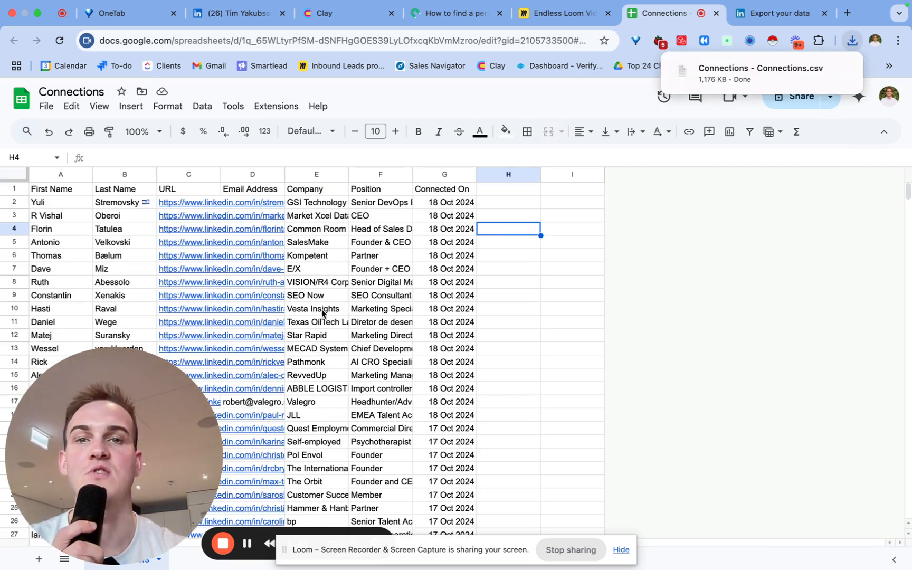
- Create a new blank workbook in the Clay workspace
left_click(342, 14)
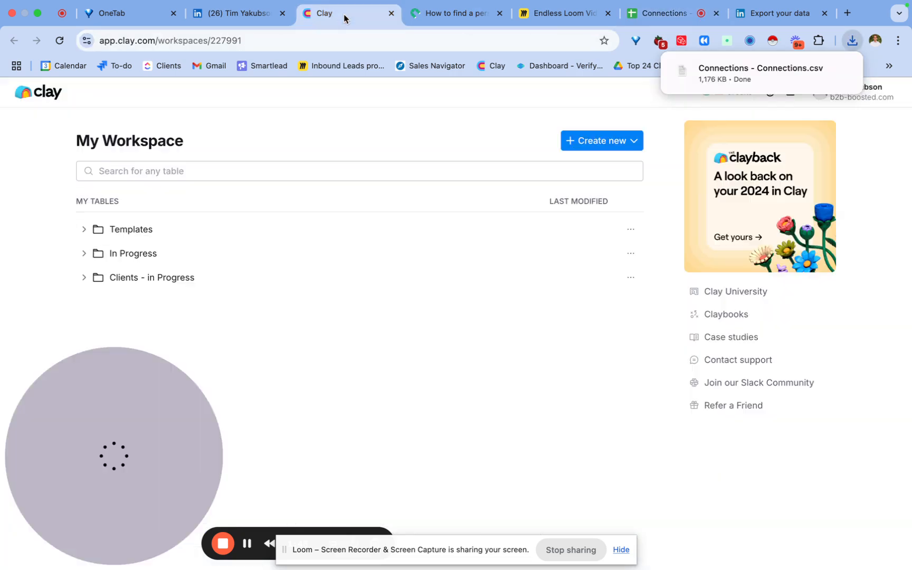
left_click(610, 144)
left_click(594, 170)
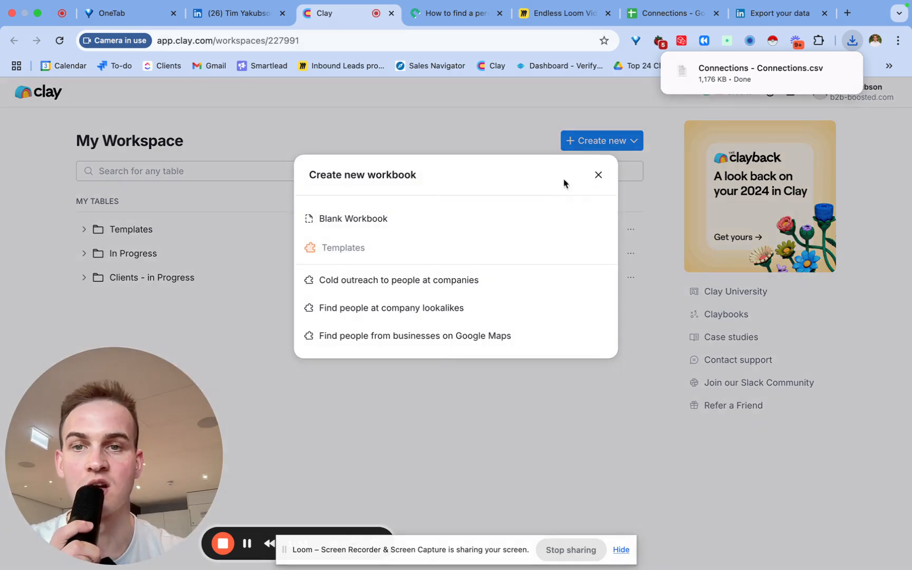
left_click(435, 224)
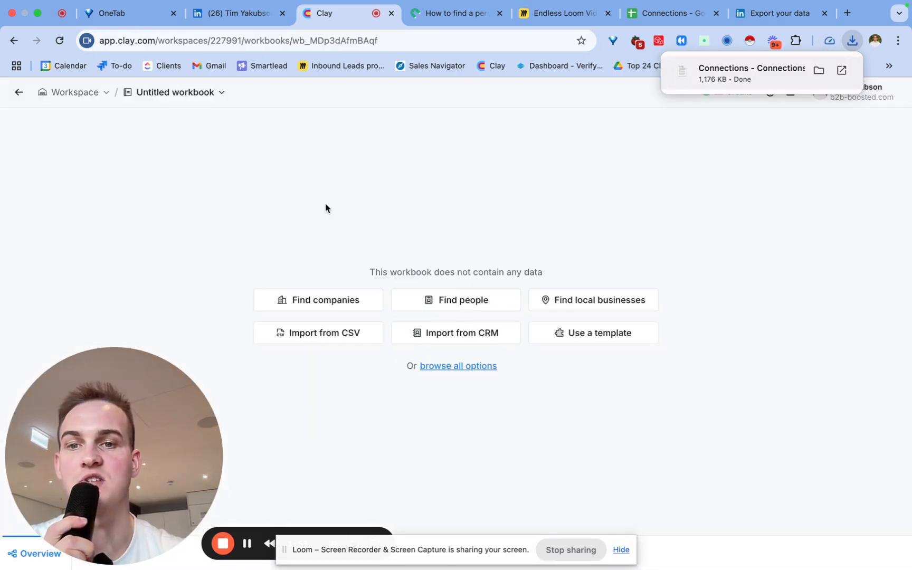
- Import the downloaded Connections CSV into the workbook as a table
left_click(326, 338)
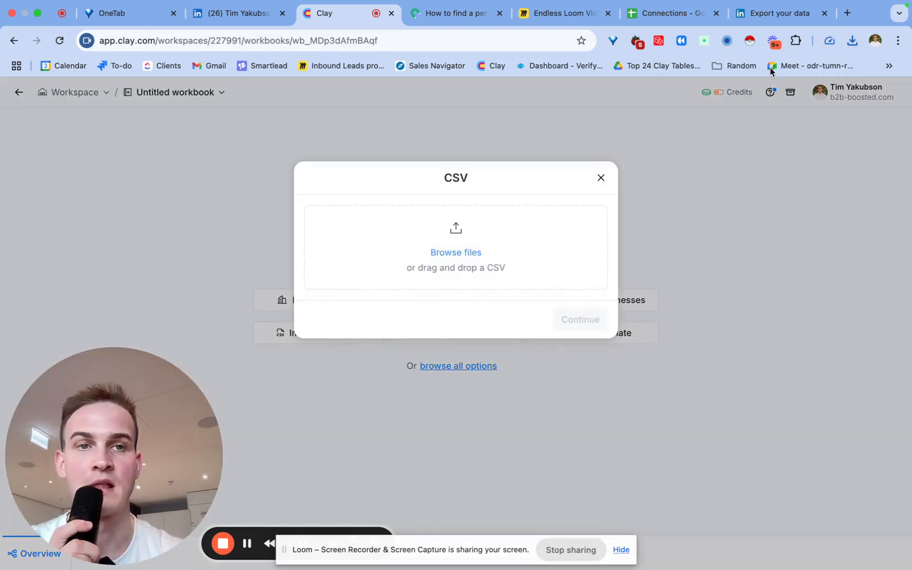
left_click(853, 43)
left_click_drag(794, 98, 535, 231)
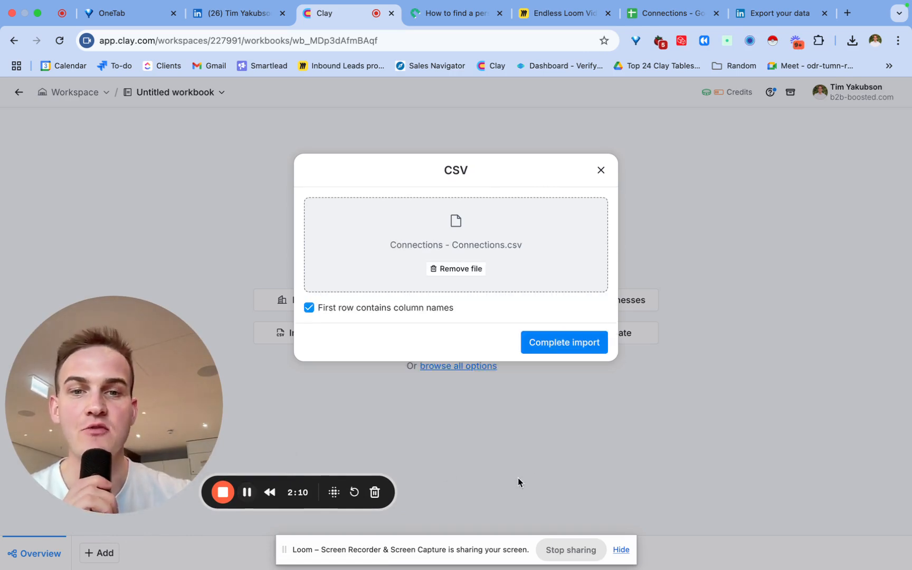
left_click(575, 341)
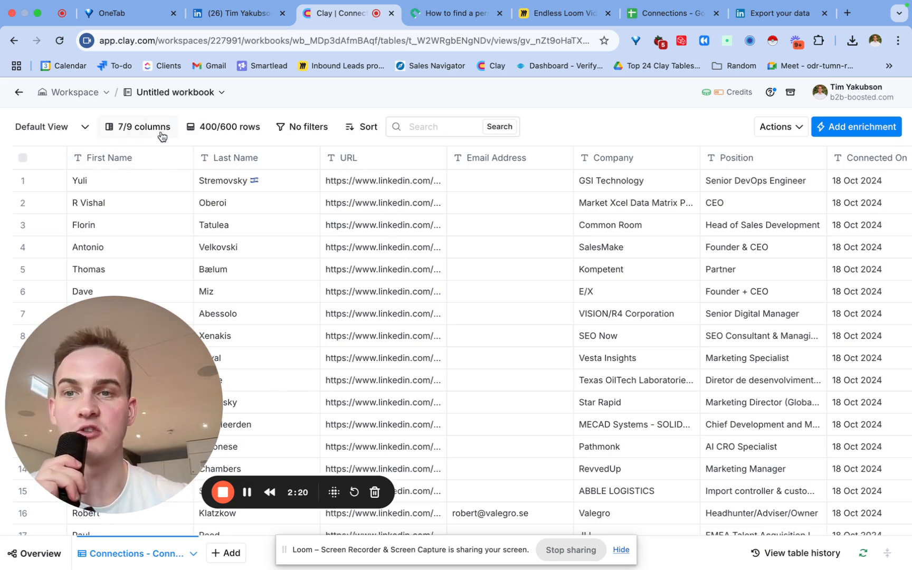
- Hide all columns except First Name, Last Name and URL
left_click(143, 130)
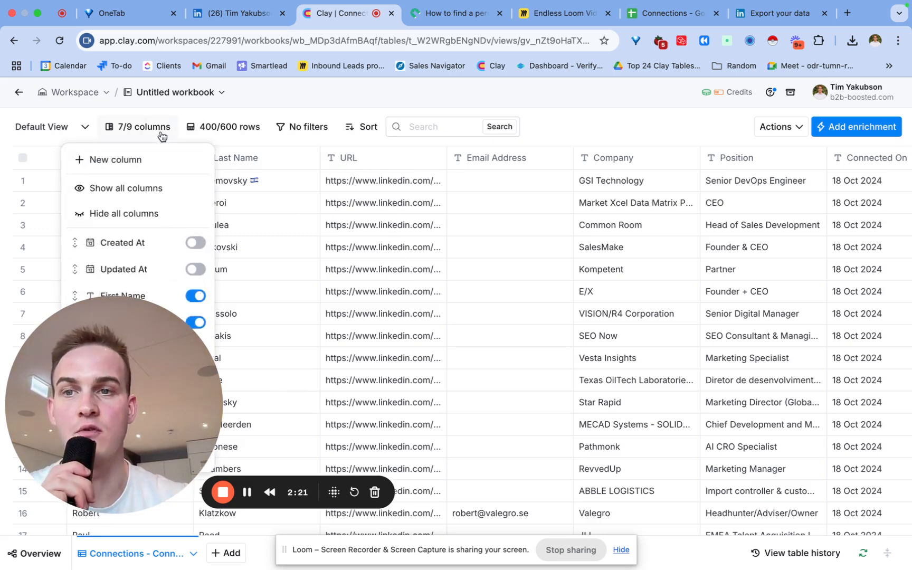
left_click(100, 215)
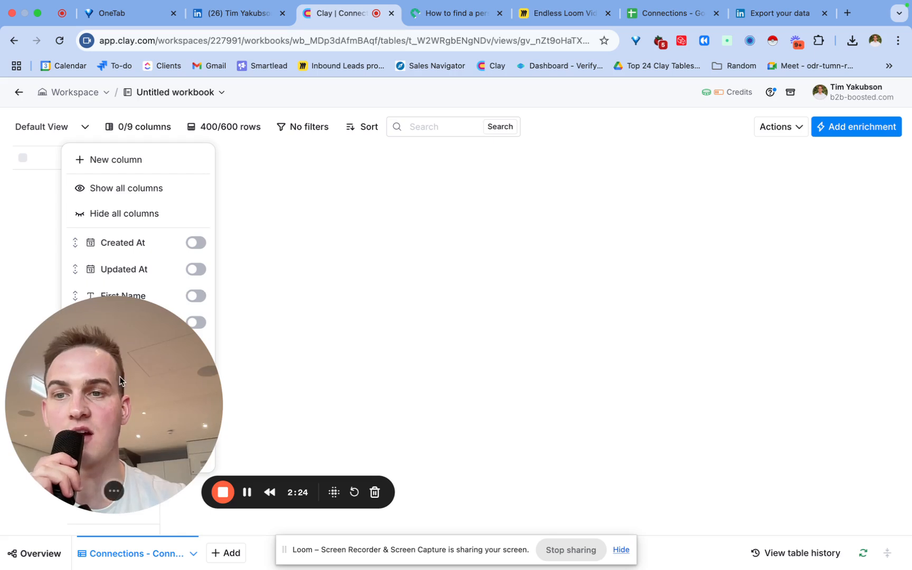
left_click_drag(118, 375, 435, 355)
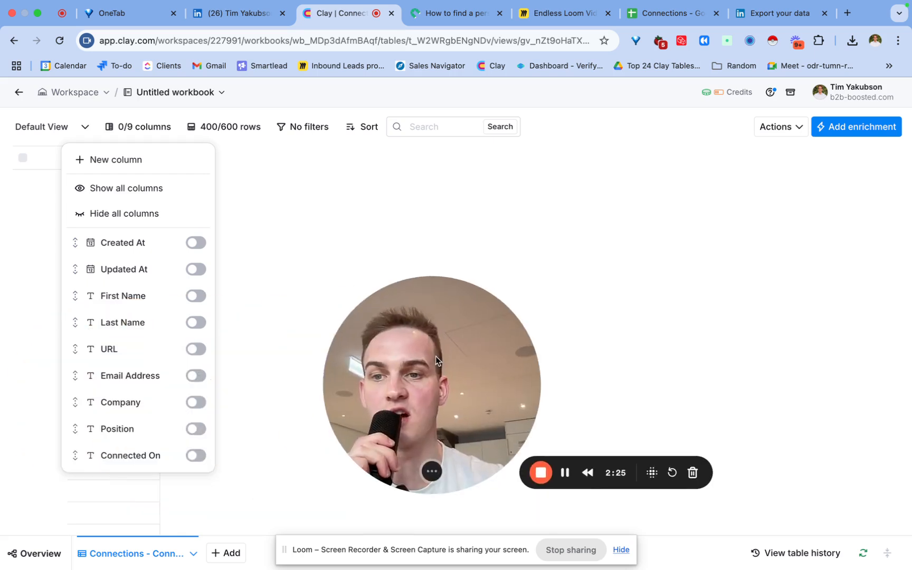
left_click(196, 296)
left_click(195, 323)
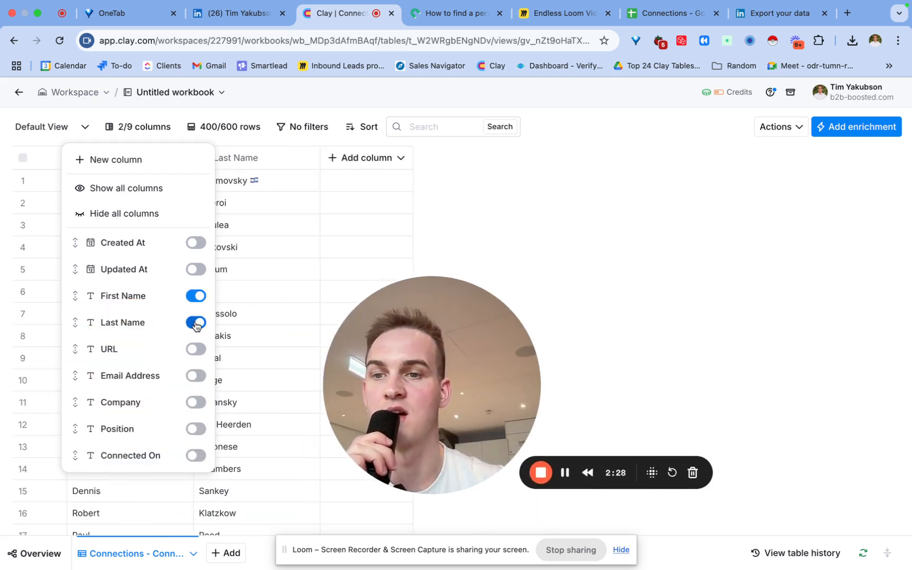
left_click(196, 349)
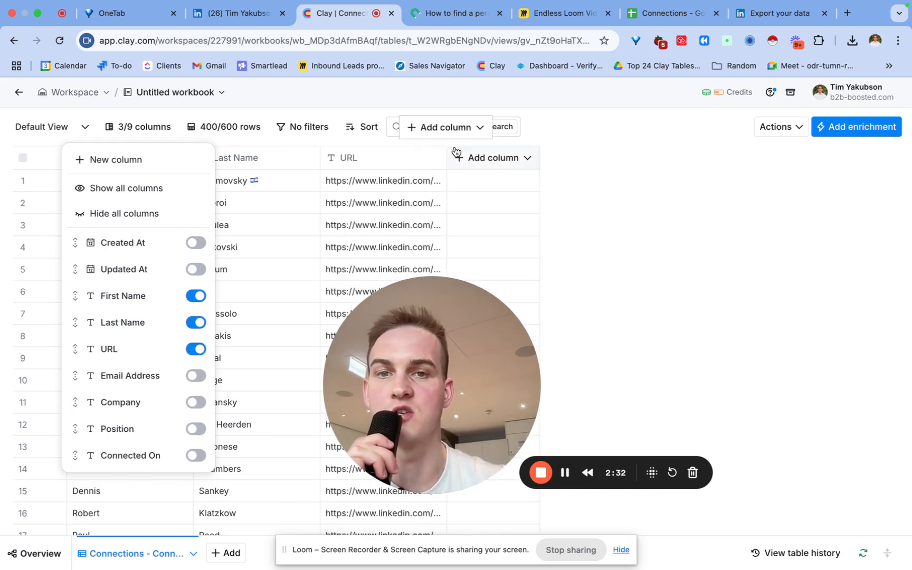
- Widen the URL column and rename it to Linkedin URL
left_click_drag(446, 158, 634, 181)
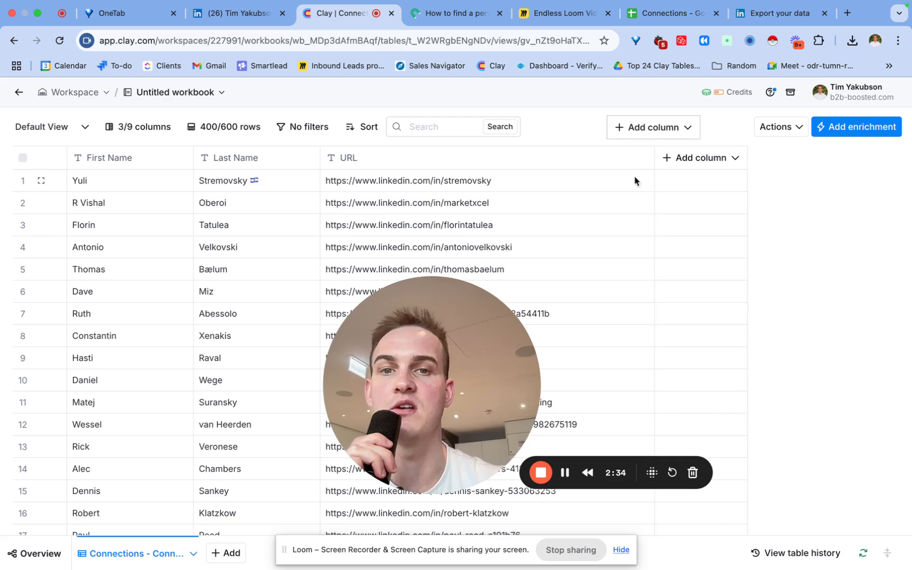
left_click(421, 158)
left_click_drag(430, 357, 124, 359)
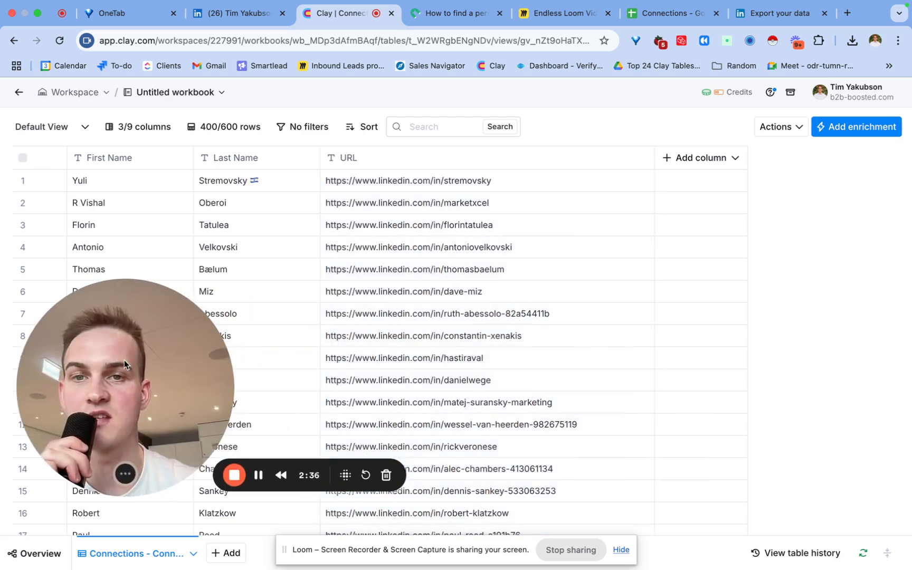
left_click(350, 158)
left_click(370, 186)
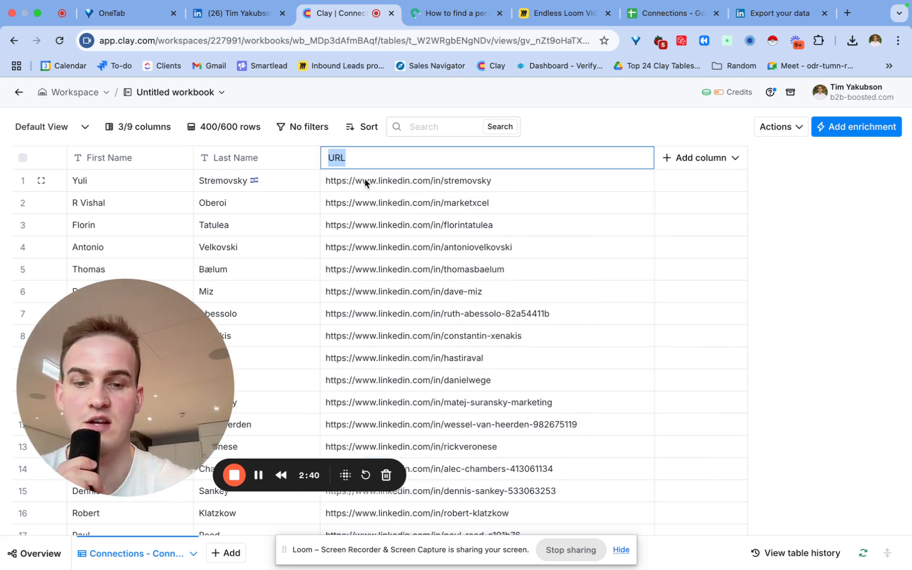
left_click(387, 205)
left_click(377, 157)
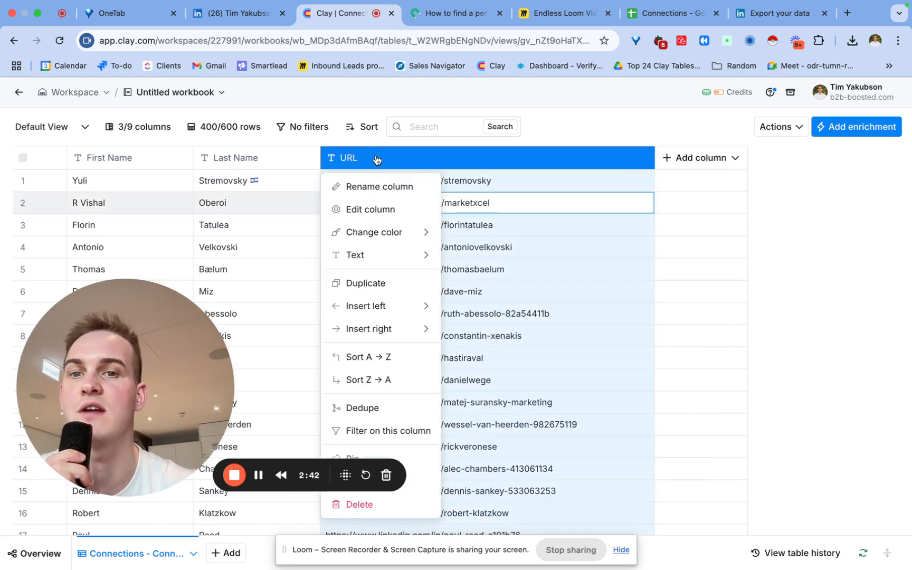
left_click(395, 209)
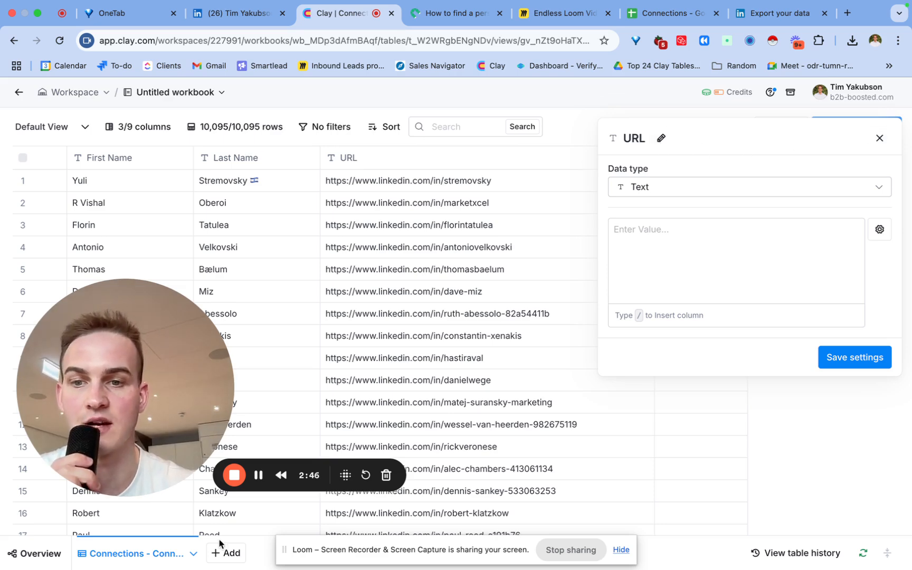
- Change the Linkedin URL column's type to URL
left_click(418, 164)
mouse_move(346, 259)
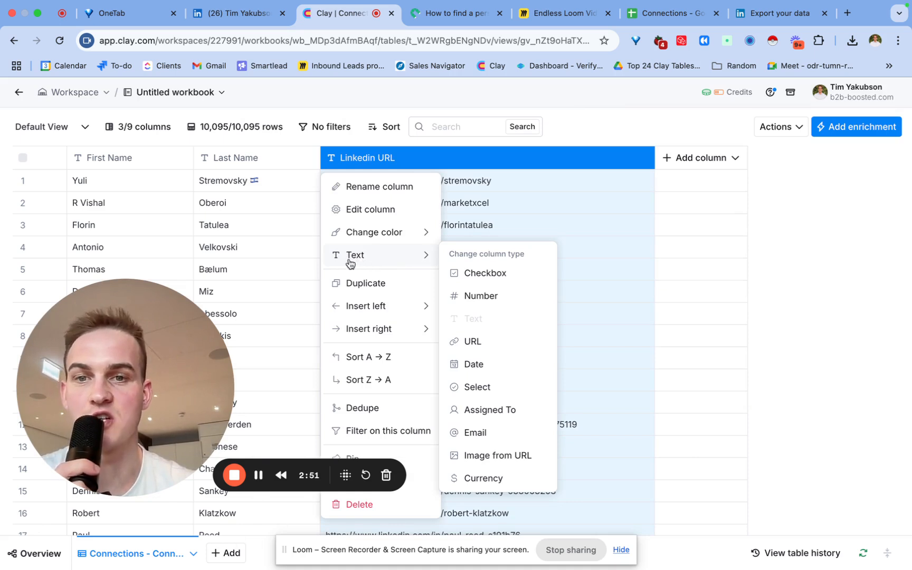
mouse_move(404, 270)
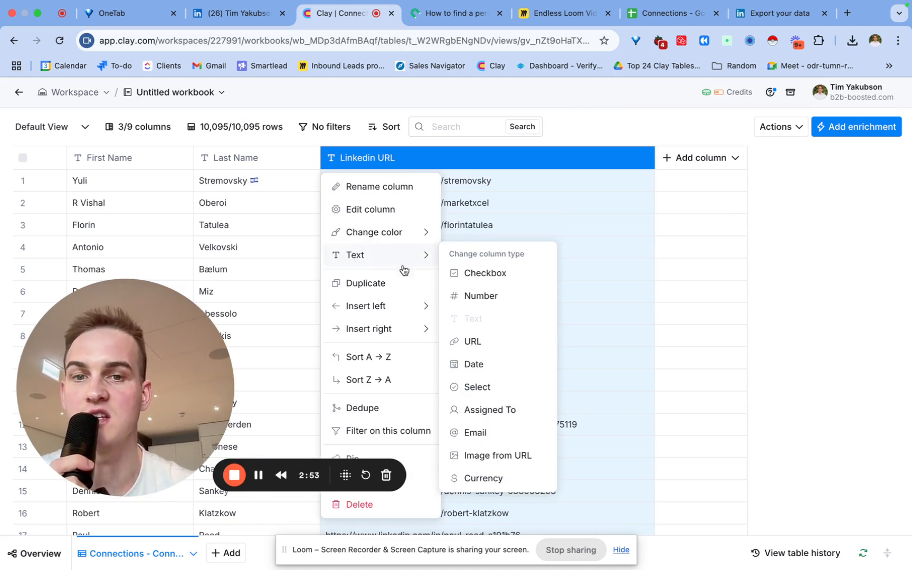
left_click(472, 342)
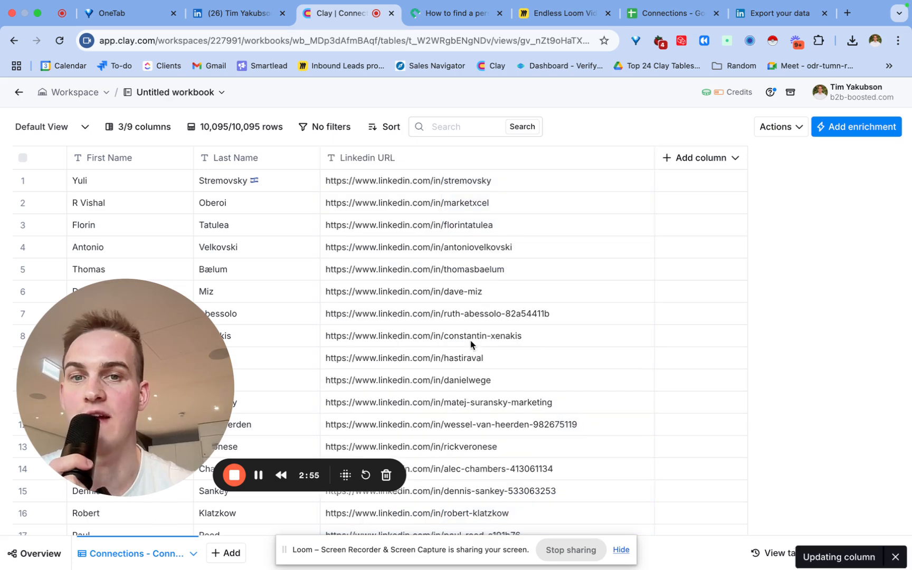
left_click(420, 169)
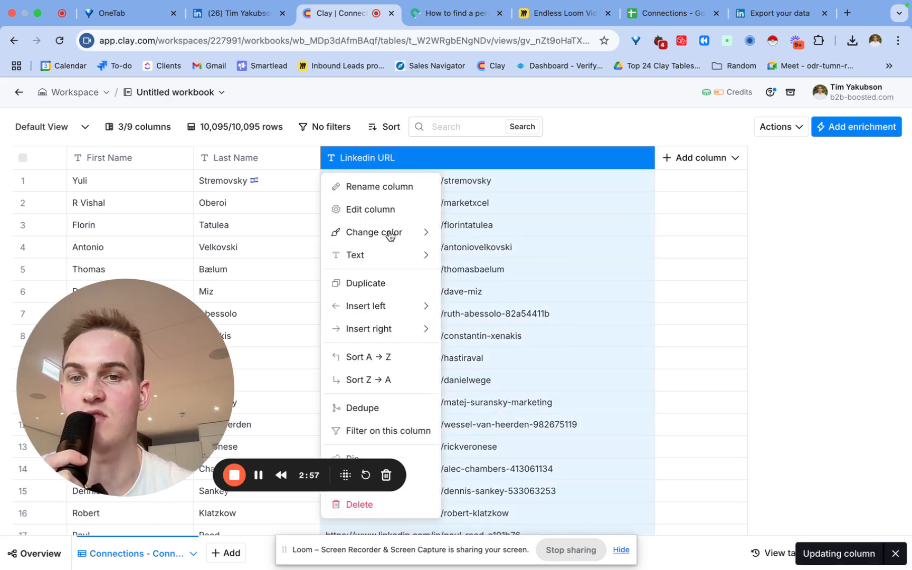
mouse_move(379, 259)
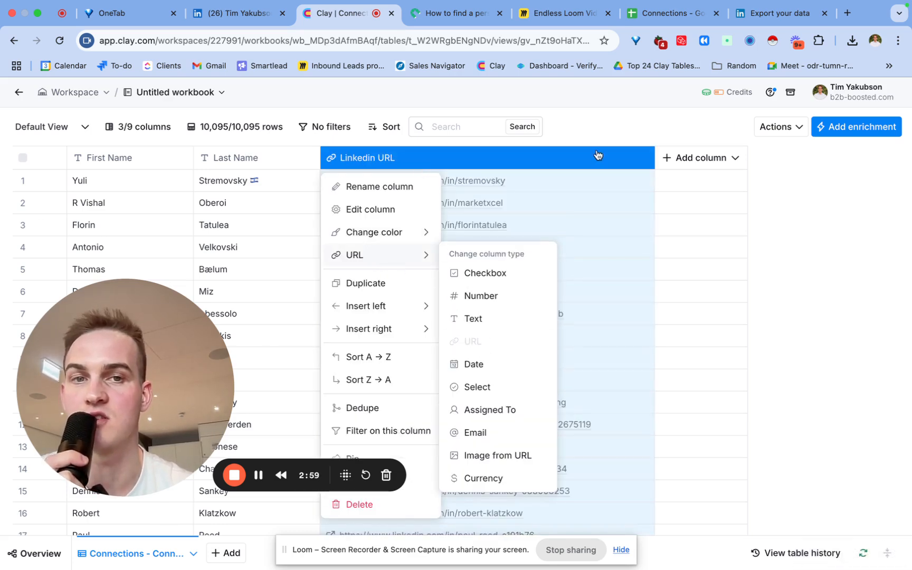
left_click(604, 129)
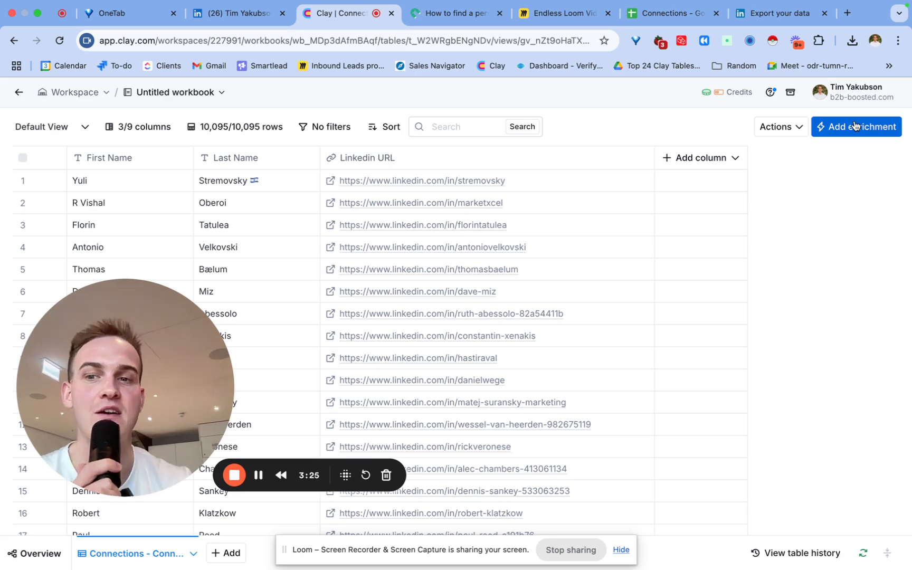
- Add a Claygent enrichment and set its model to Anthropic Claude 3.5 Sonnet
left_click(855, 125)
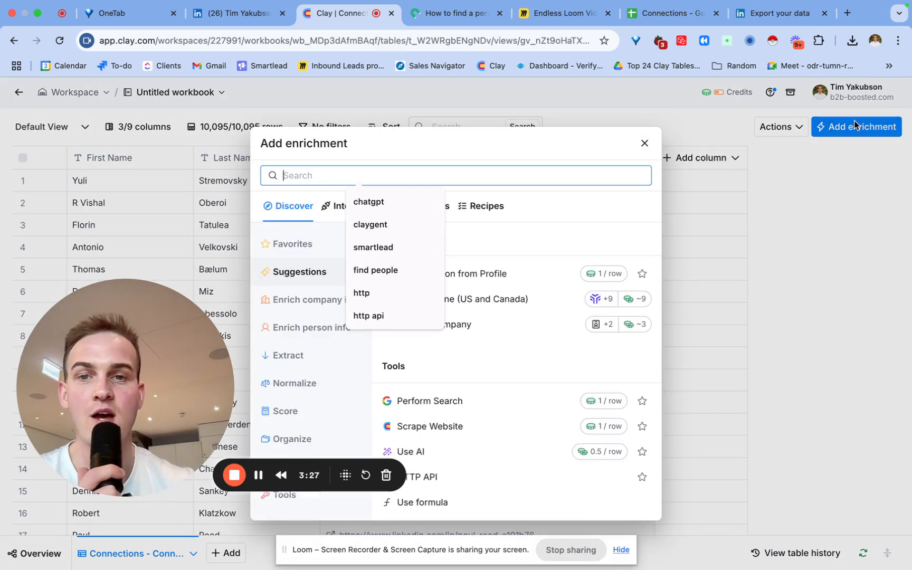
type("claygent")
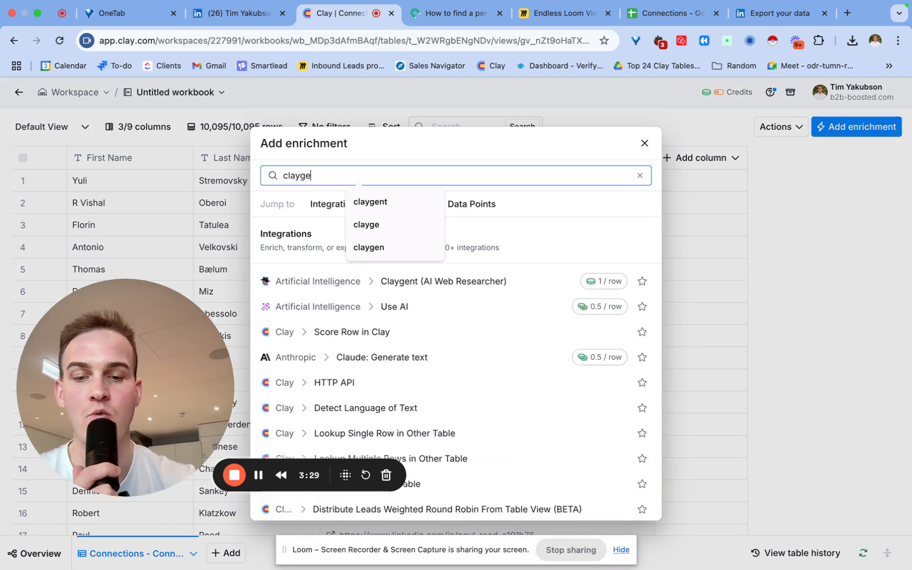
left_click(464, 278)
left_click(788, 210)
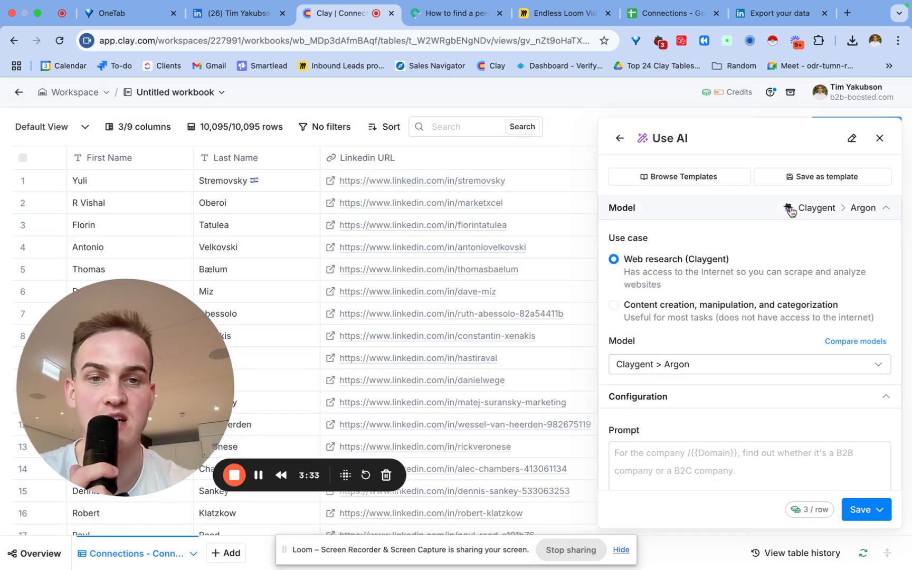
left_click(790, 210)
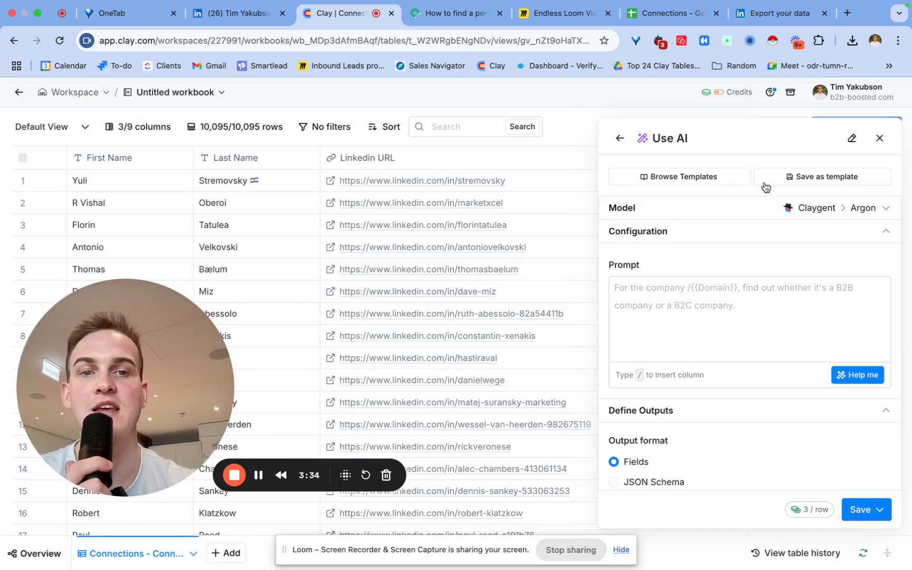
left_click(785, 213)
left_click(703, 365)
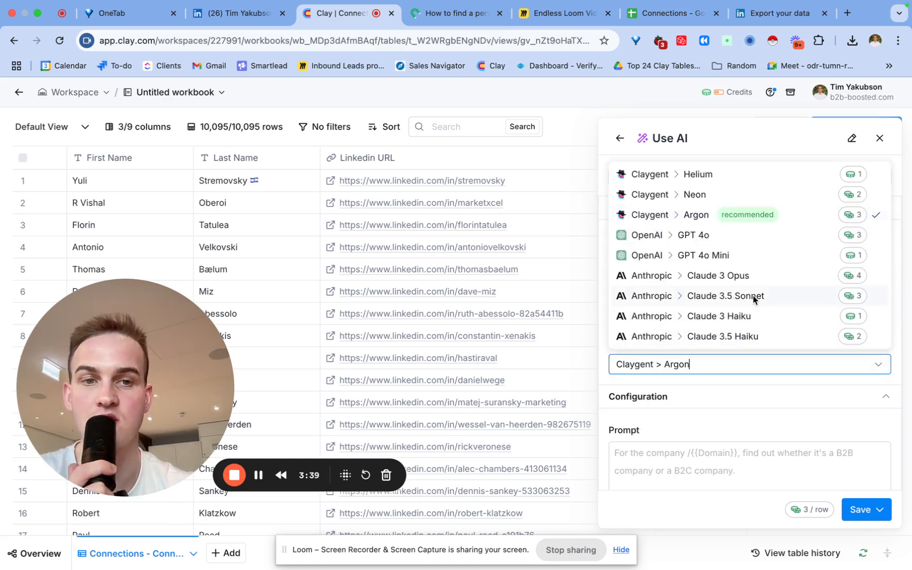
left_click(722, 297)
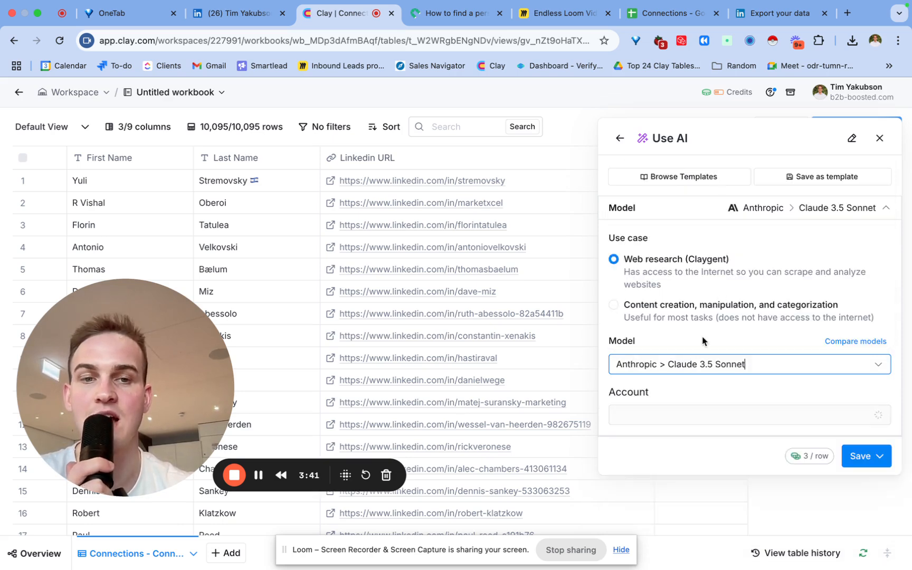
scroll(702, 340, "down", 5)
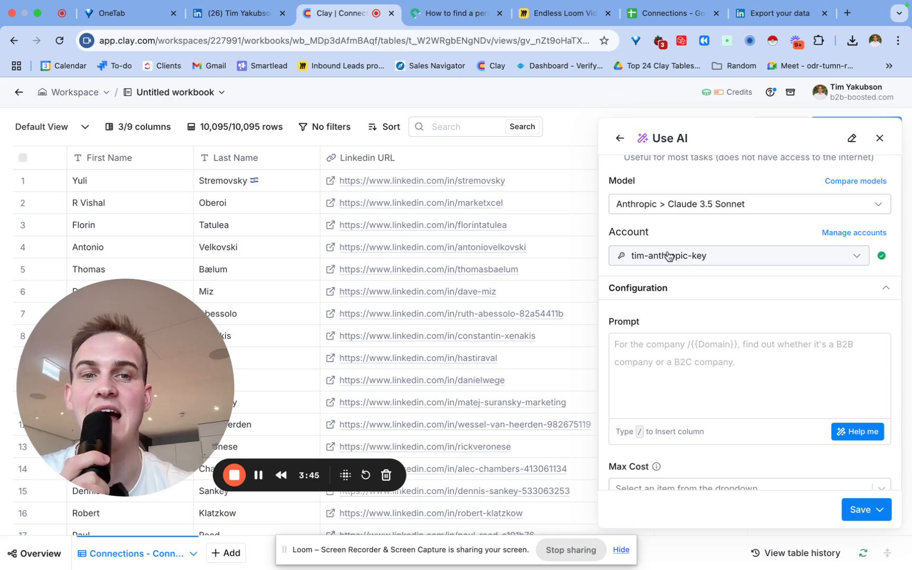
- Bring up the guide page on finding a person's email from their LinkedIn profile URL
left_click(468, 22)
scroll(472, 256, "down", 1)
scroll(473, 258, "down", 5)
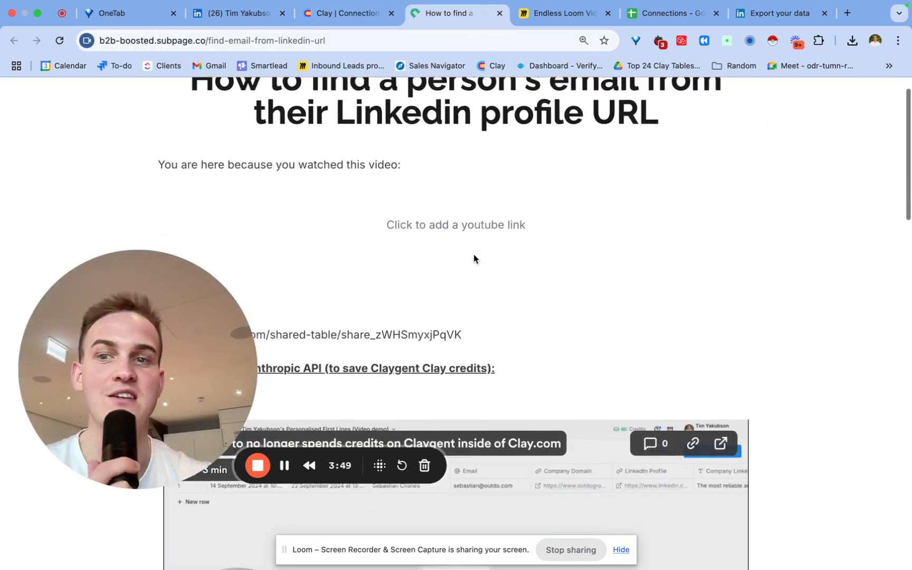
- Copy the guide's website-finding prompt and paste it into Clay's empty AI Prompt box
scroll(473, 256, "down", 1)
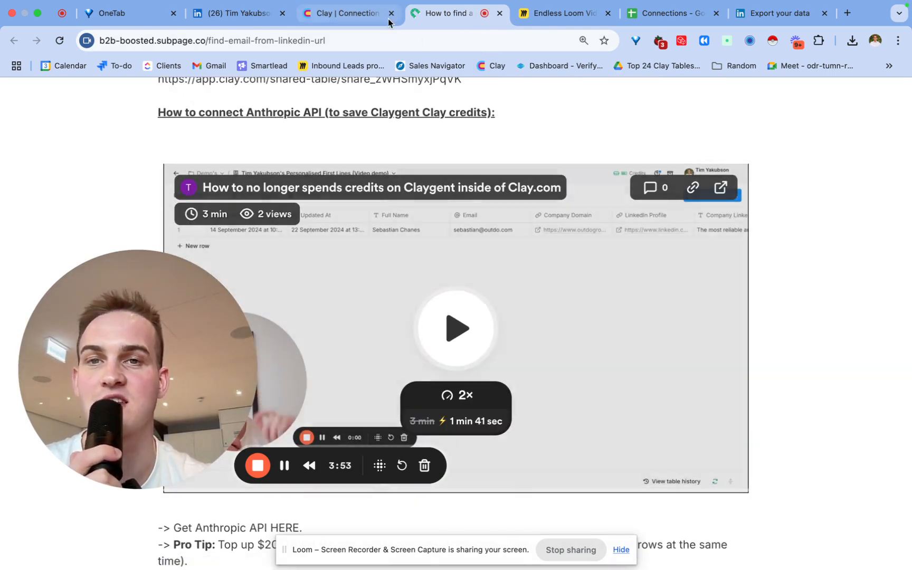
left_click(352, 18)
left_click(700, 365)
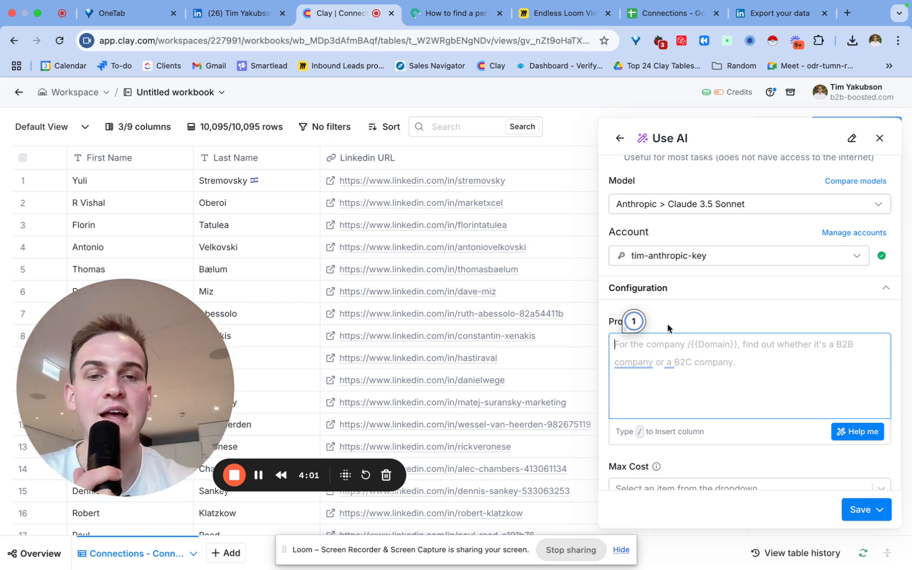
left_click(441, 14)
scroll(434, 362, "down", 15)
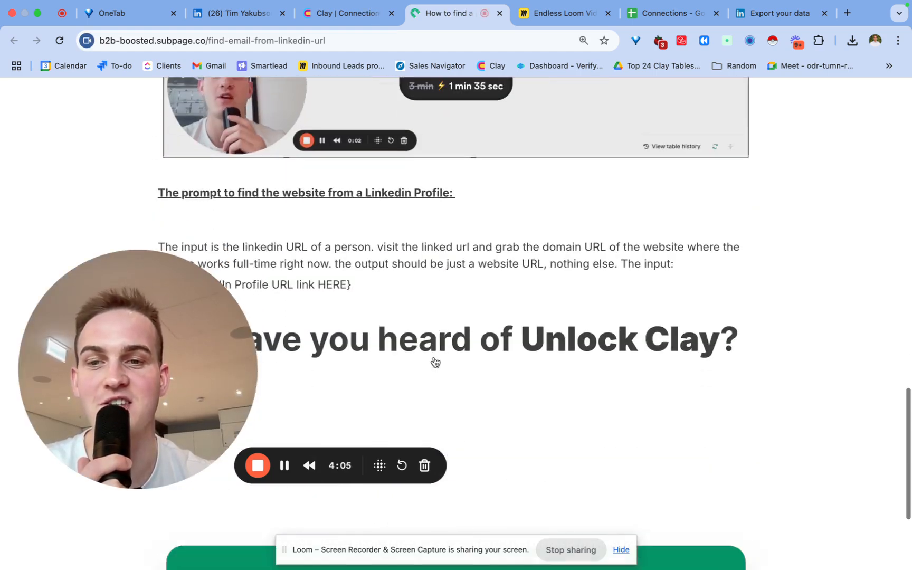
scroll(433, 363, "down", 4)
scroll(433, 362, "up", 3)
left_click_drag(354, 240, 158, 210)
key("super+c")
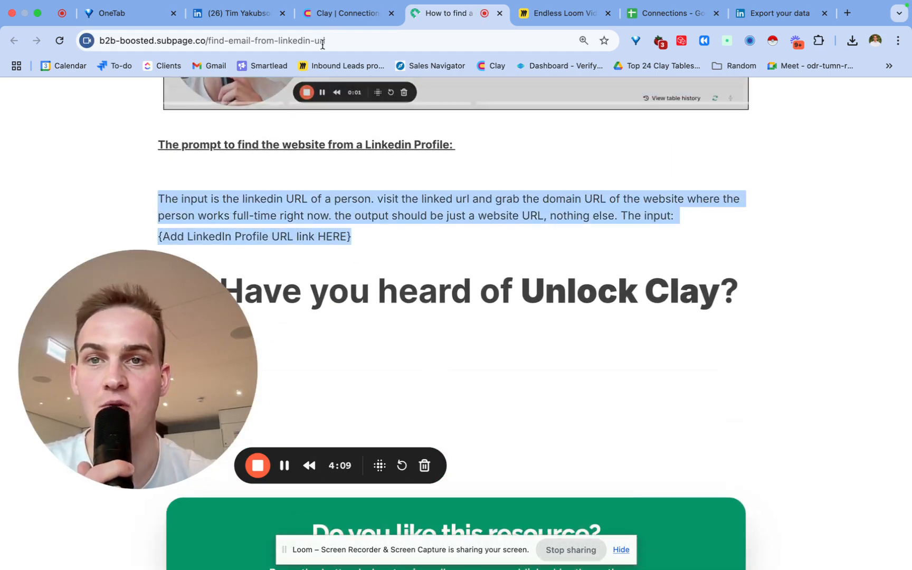
left_click(343, 13)
key("super+v")
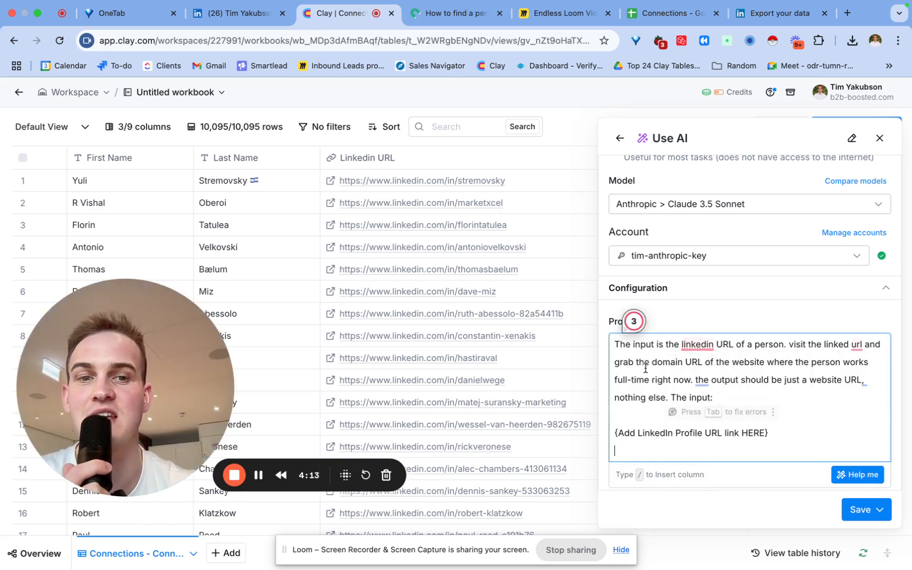
- Replace the {Add LinkedIn Profile URL link HERE} placeholder with the Linkedin URL column, then Save and don't run
left_click_drag(659, 361, 714, 362)
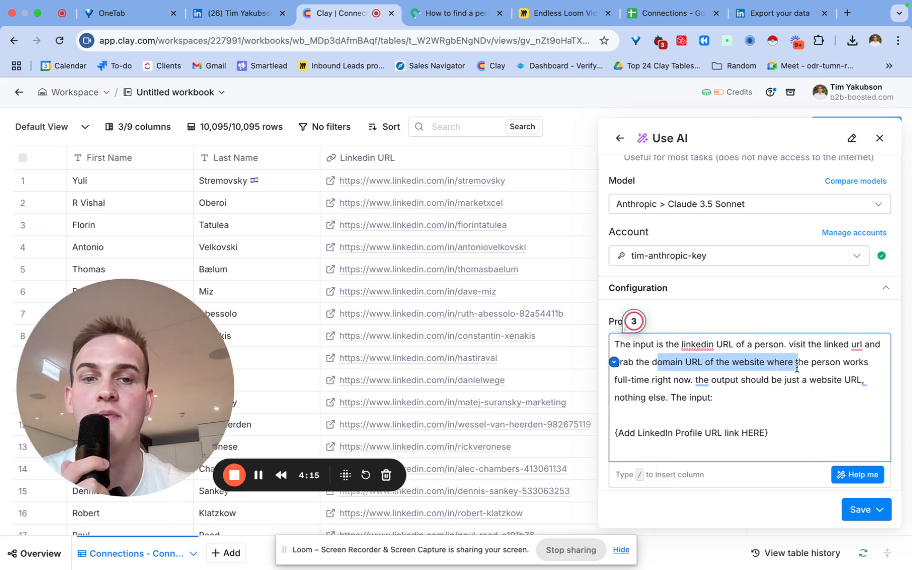
left_click_drag(796, 368, 687, 375)
left_click(728, 412)
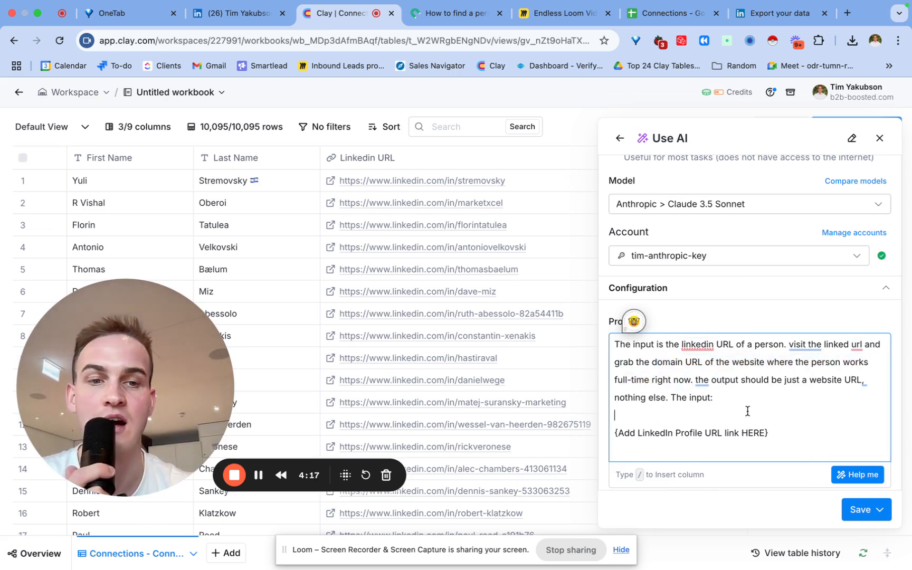
left_click_drag(775, 433, 725, 389)
type("/")
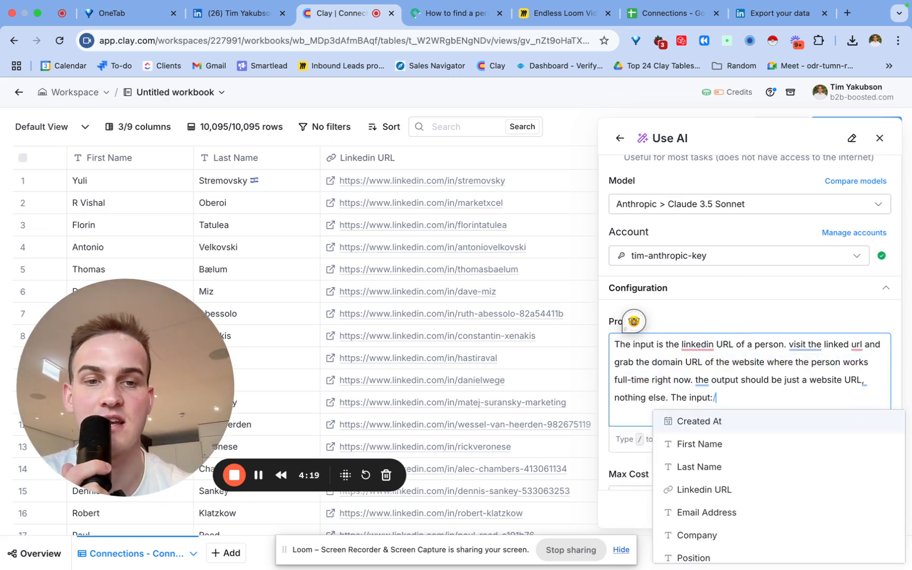
left_click(753, 495)
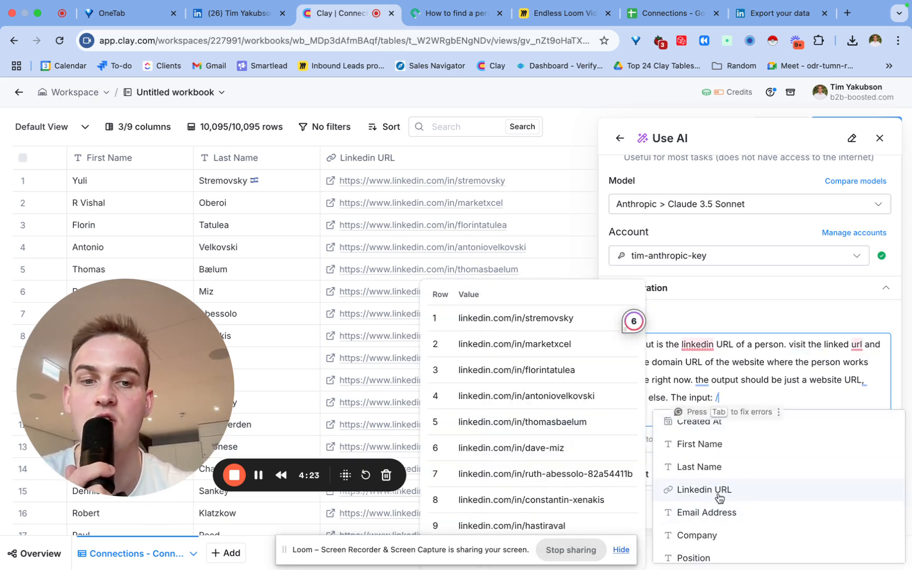
left_click(719, 495)
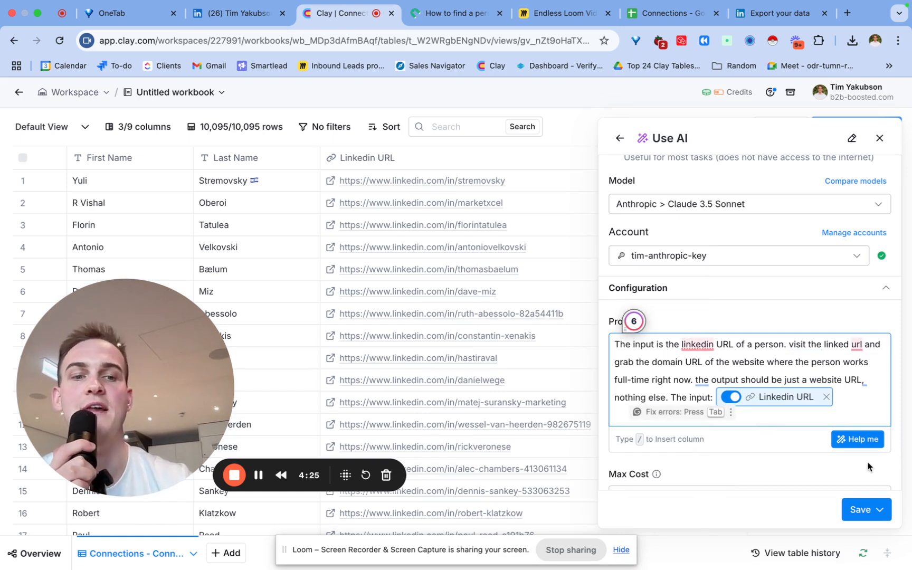
left_click(878, 509)
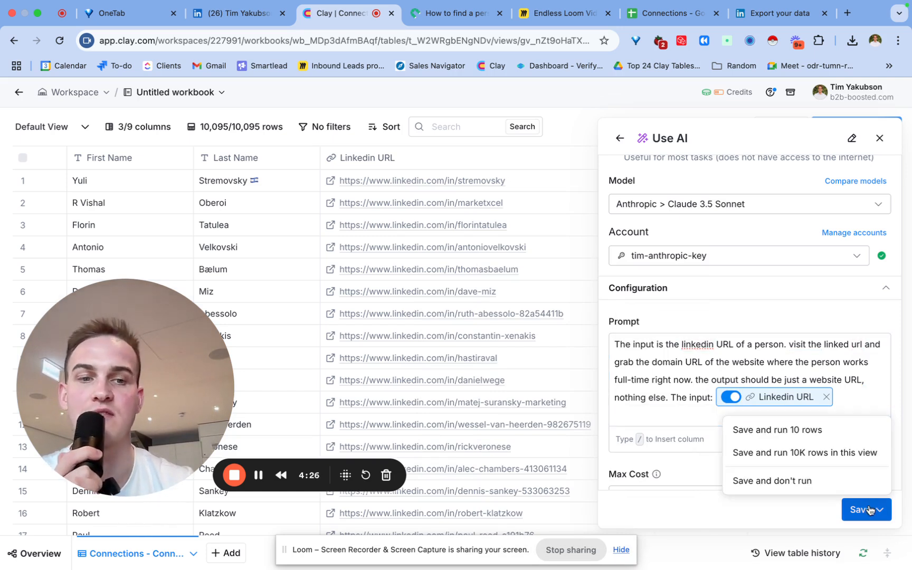
left_click(832, 487)
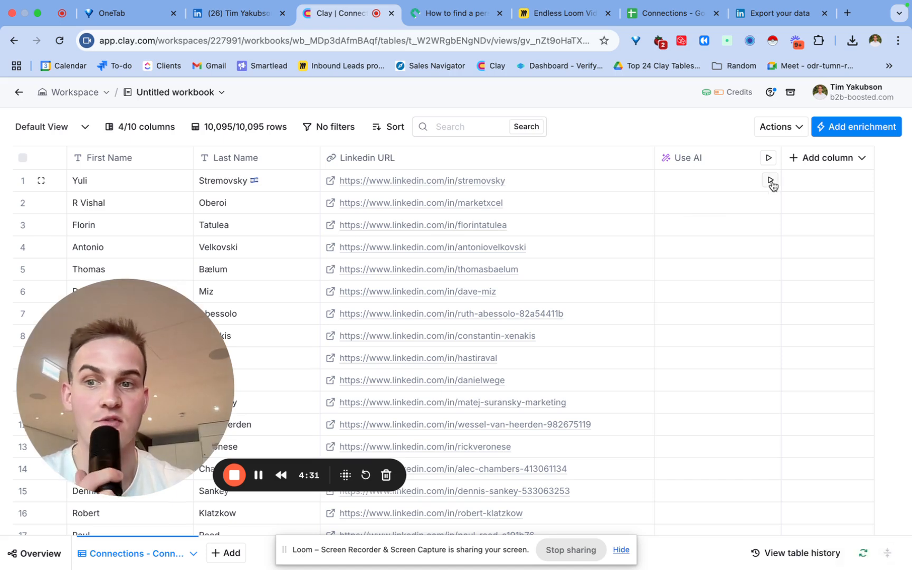
- Run the Current Workplace AI lookup for rows 1 through 5
left_click(770, 182)
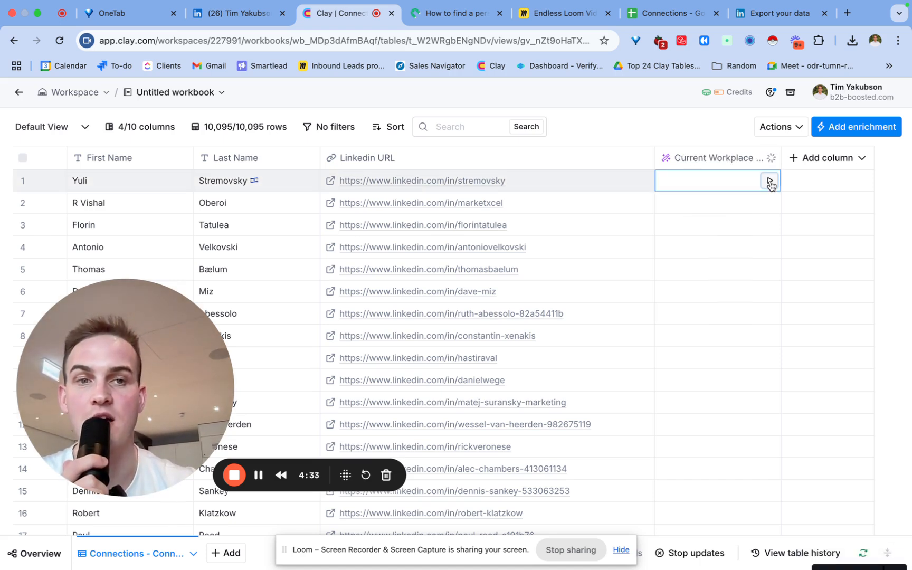
left_click(771, 203)
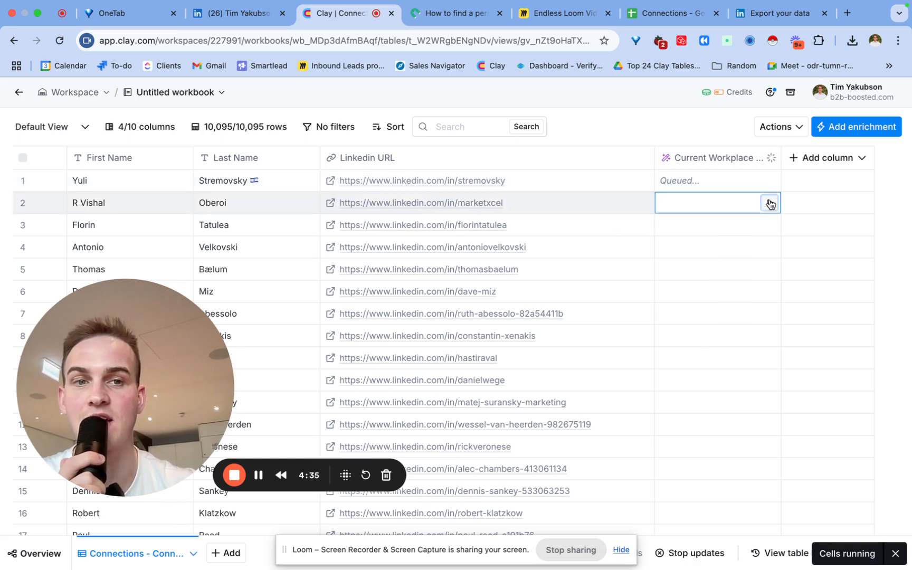
left_click(770, 226)
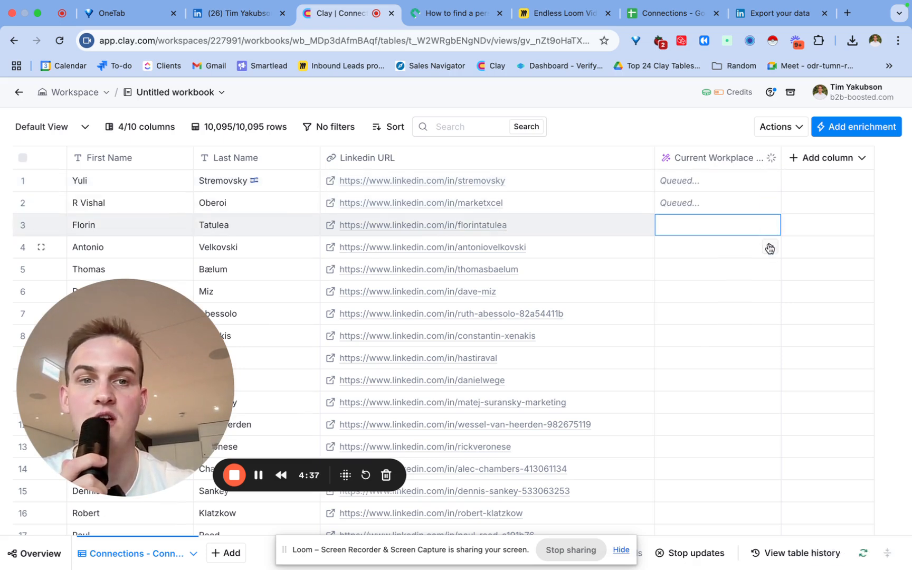
left_click(769, 246)
left_click(770, 270)
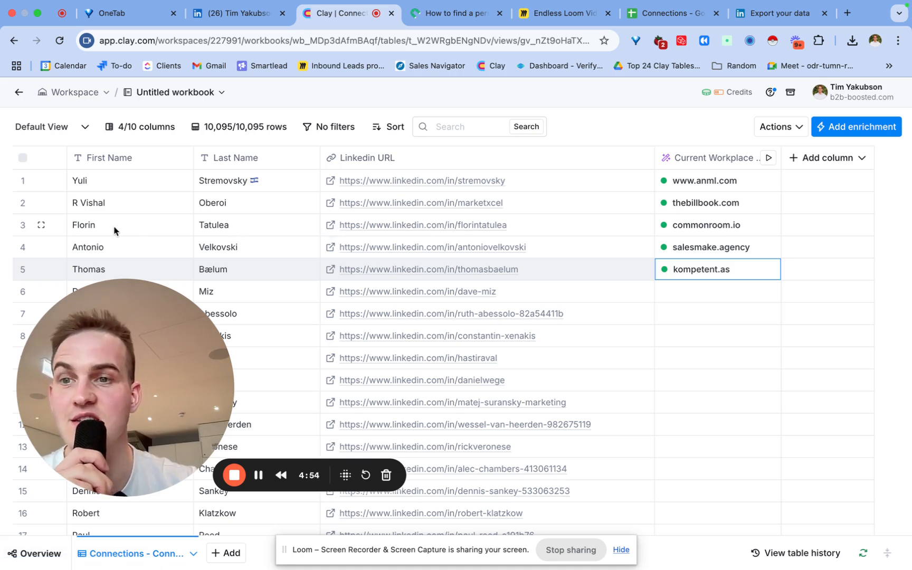
left_click(331, 227)
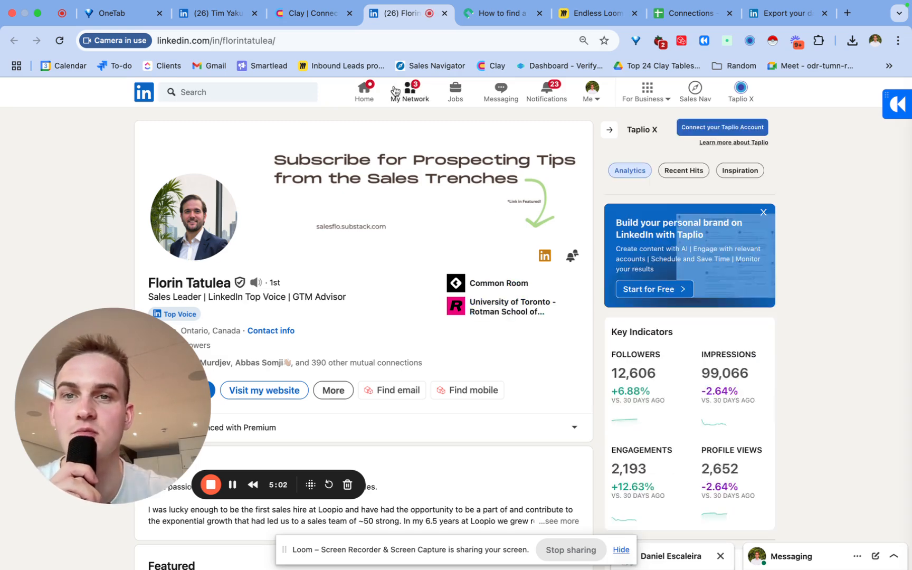
left_click(303, 13)
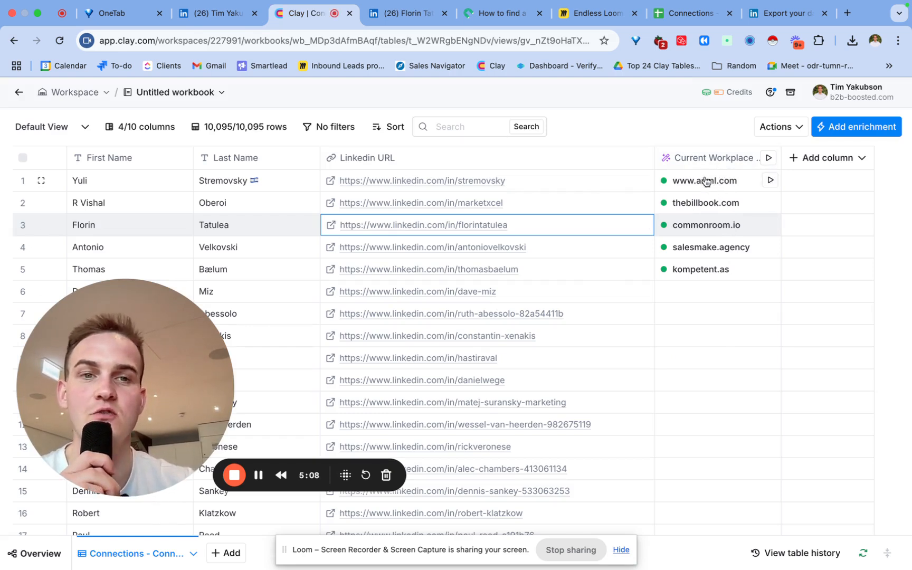
- Add row 3's Response value as a new column named website
left_click(705, 228)
left_click(705, 228)
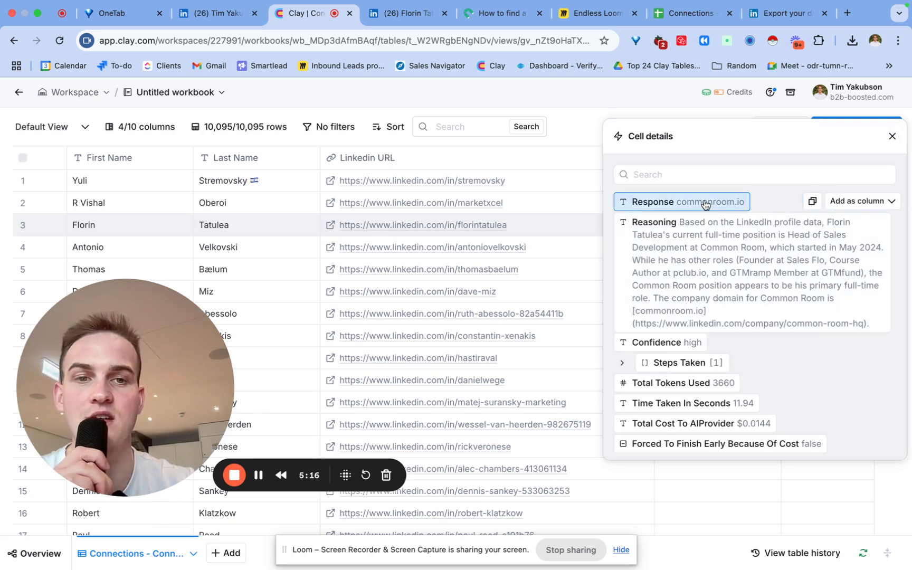
left_click(870, 201)
double_click(770, 238)
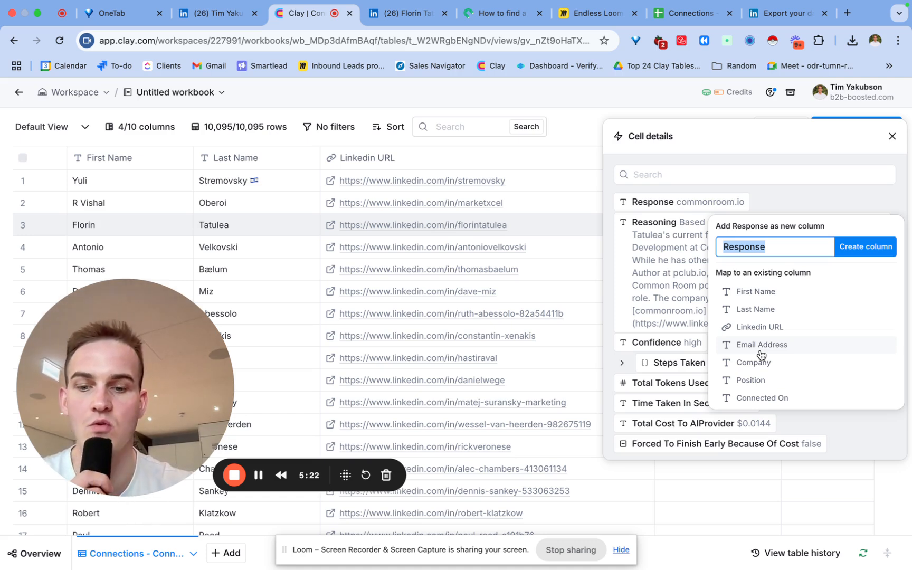
type("doma")
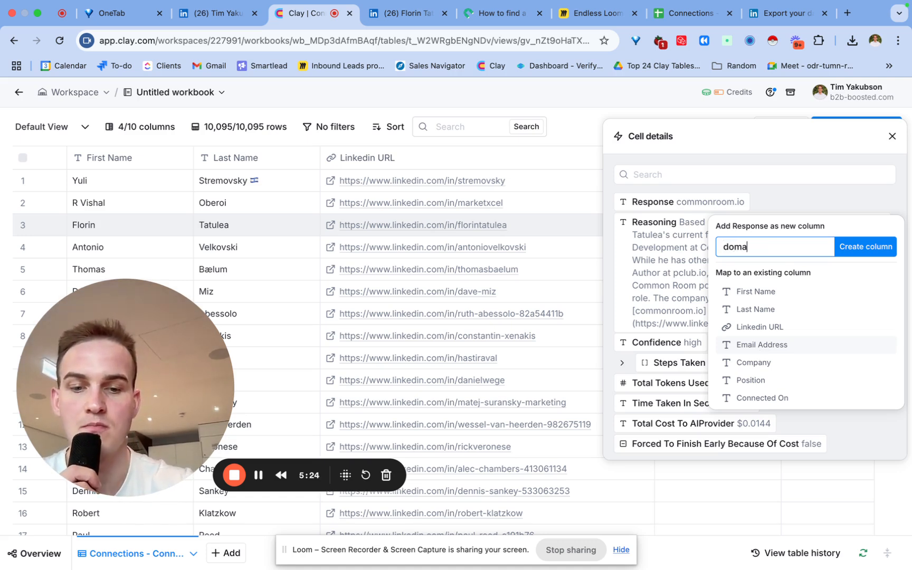
type("in")
key("super+a")
type("wee")
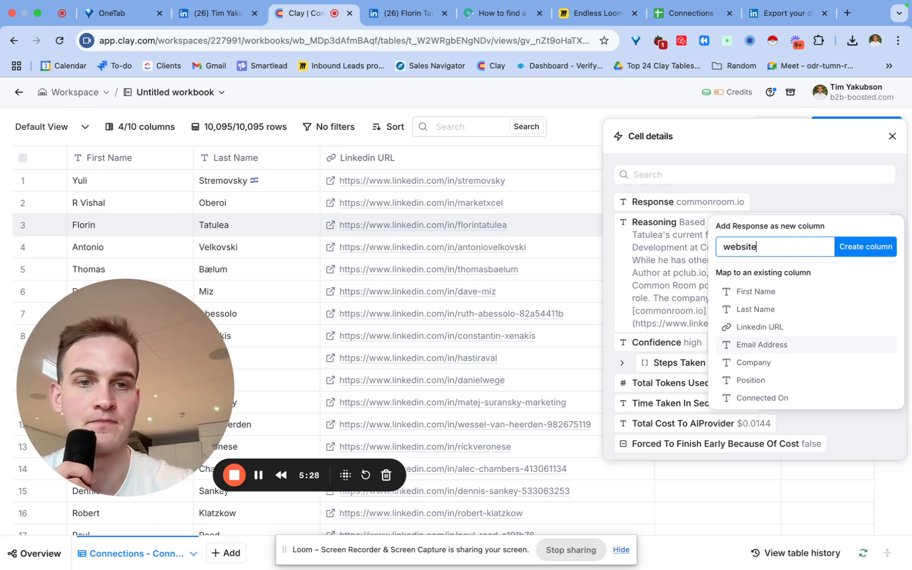
left_click(876, 246)
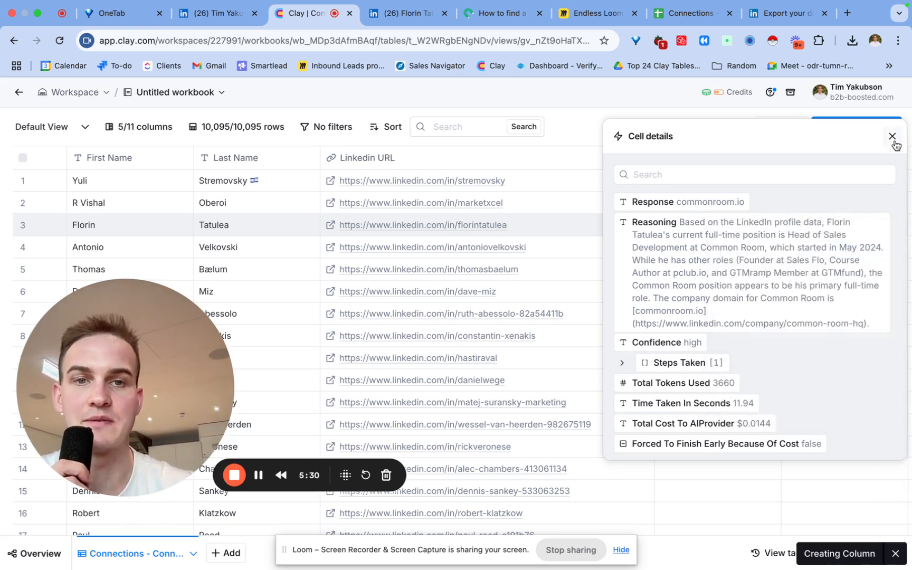
left_click(891, 136)
- Inspect the new website values for rows 3 and 1, noting the www prefix
scroll(677, 318, "right", 3)
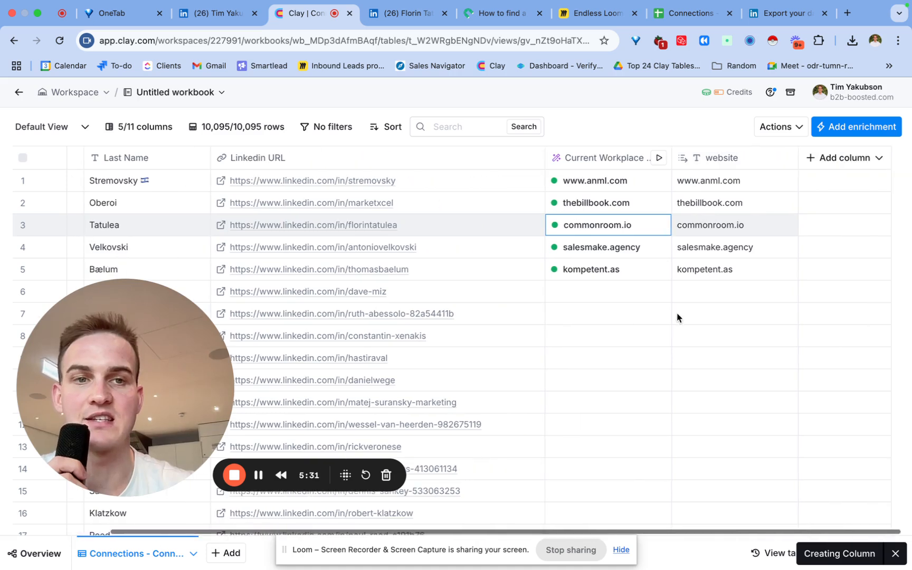
double_click(718, 221)
left_click(815, 229)
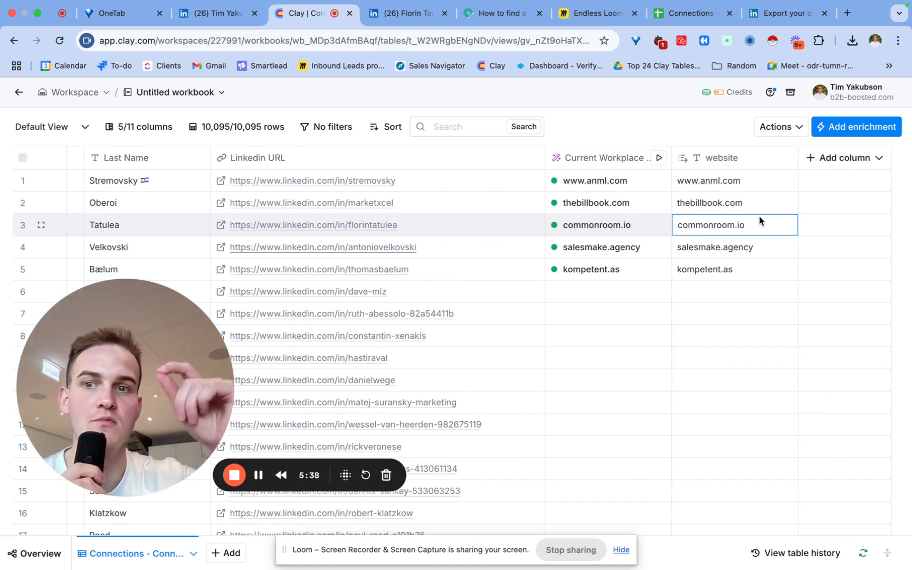
double_click(711, 180)
left_click_drag(703, 180, 676, 180)
left_click(720, 180)
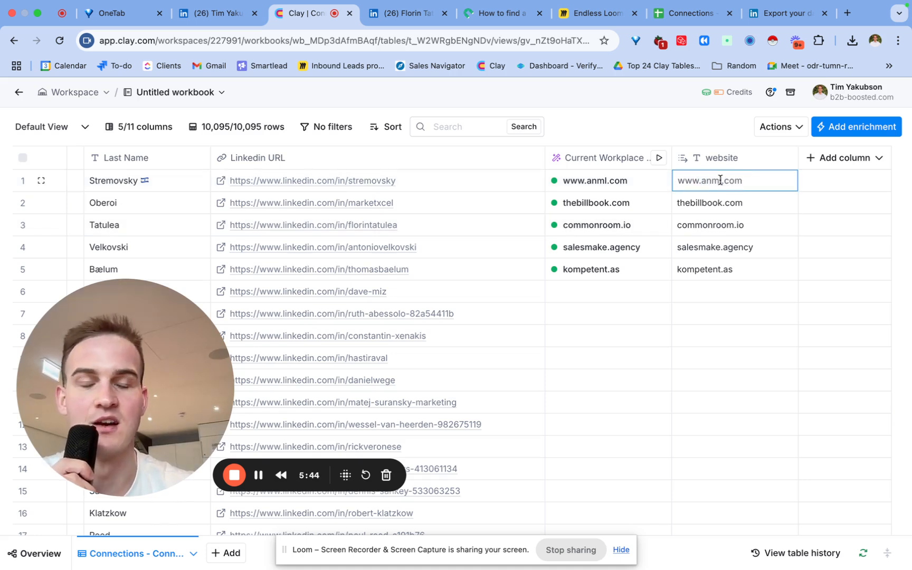
- Add a formula column described as 'get the email domain from /website'
left_click(843, 158)
left_click(838, 284)
left_click(344, 283)
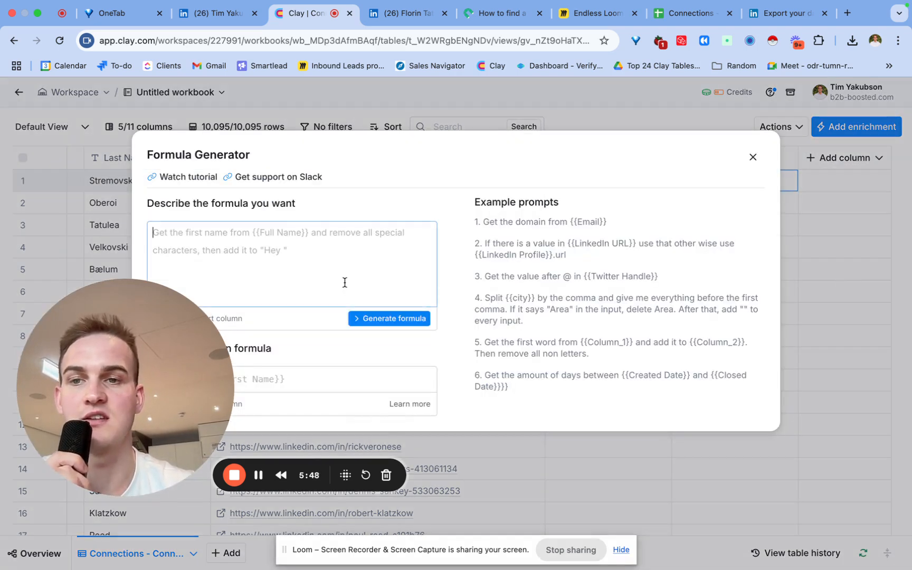
type("no")
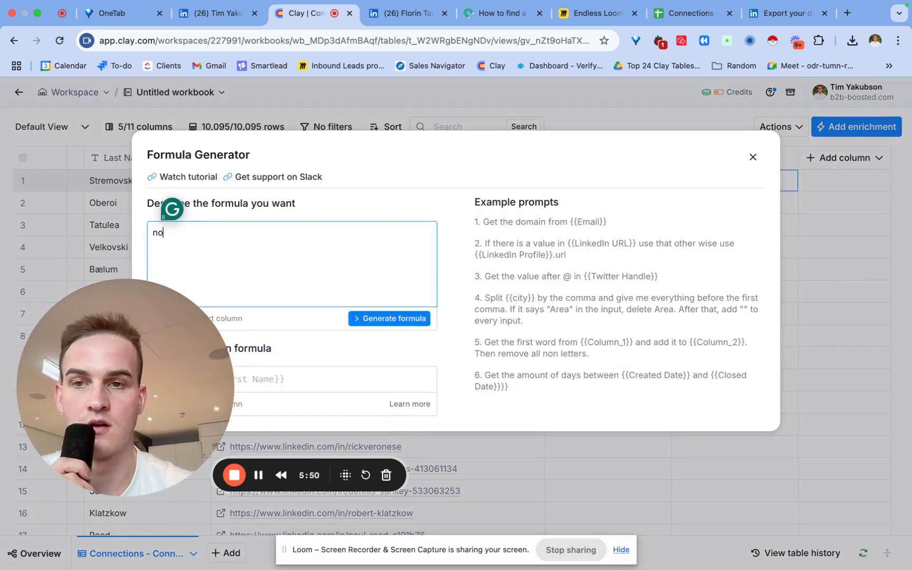
key("BackSpace")
key("BackSpace")
type("get the email domain f")
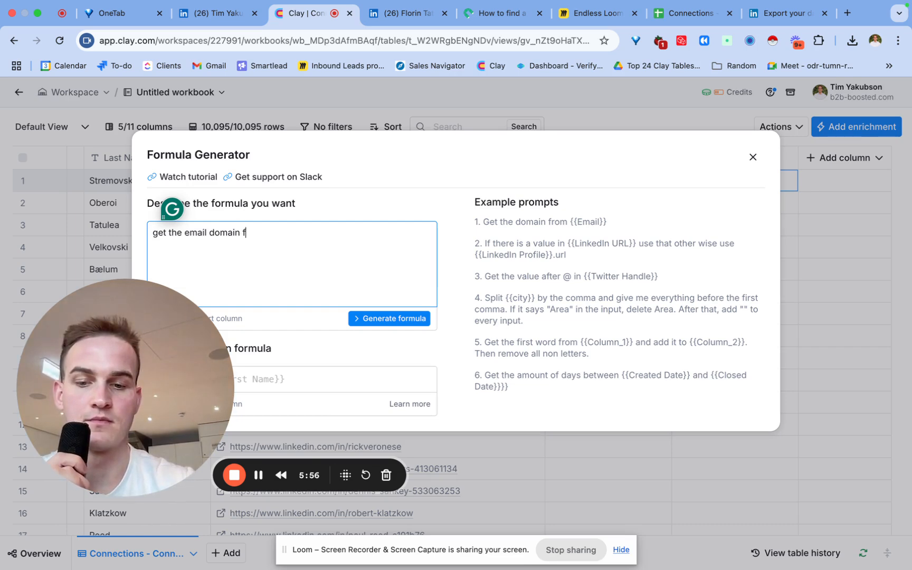
type("rom /we")
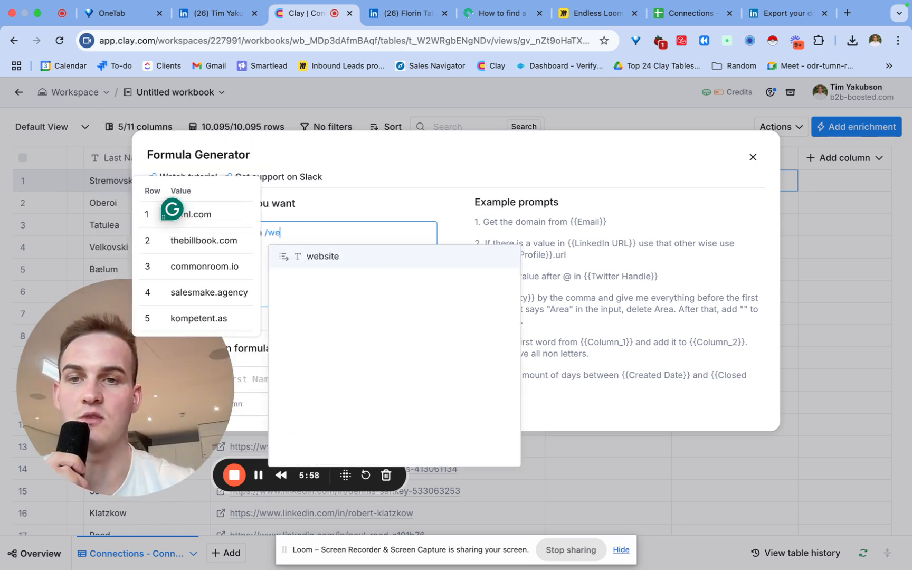
key("BackSpace")
key("BackSpace")
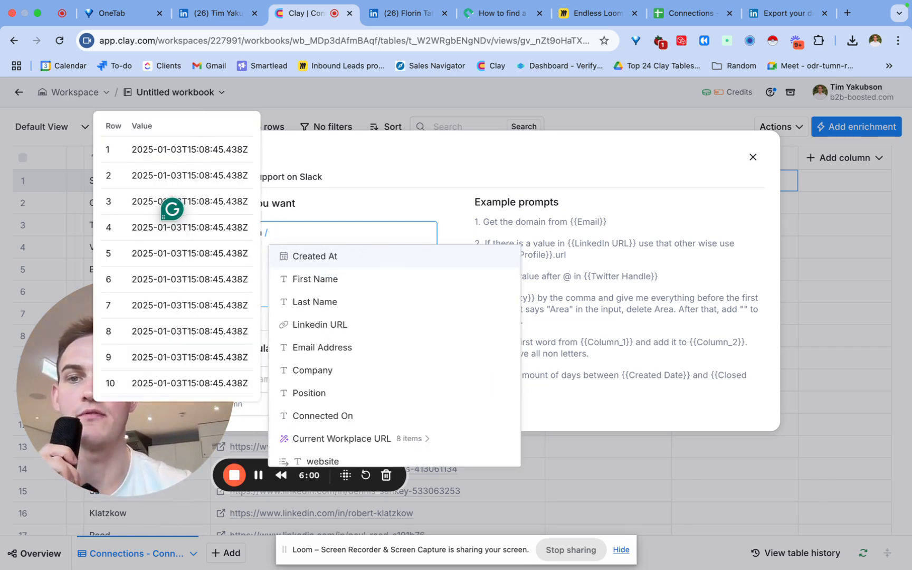
key("BackSpace")
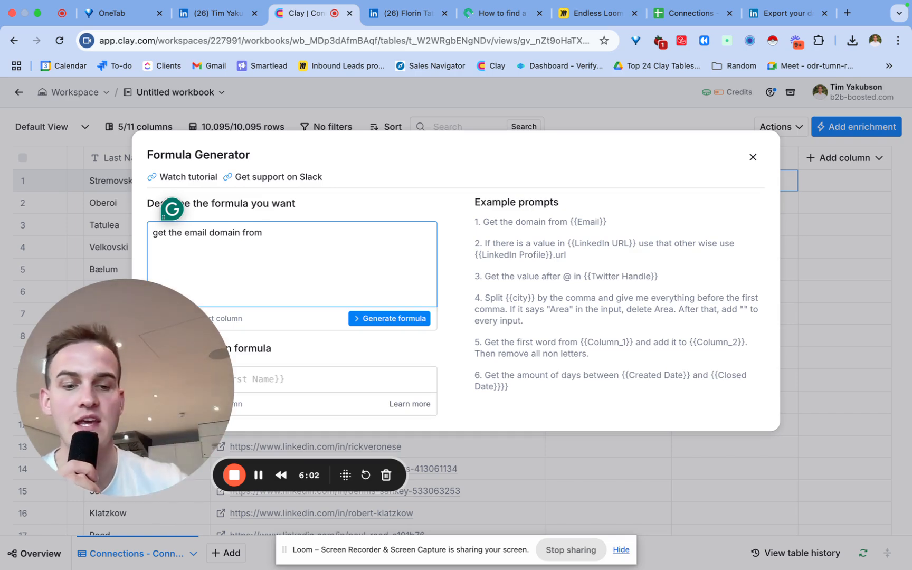
type("/we")
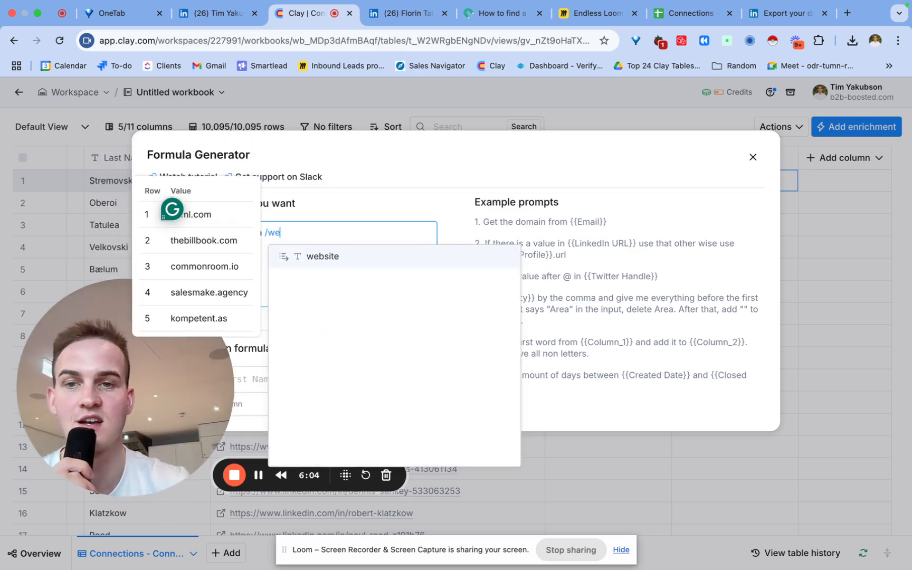
left_click(309, 257)
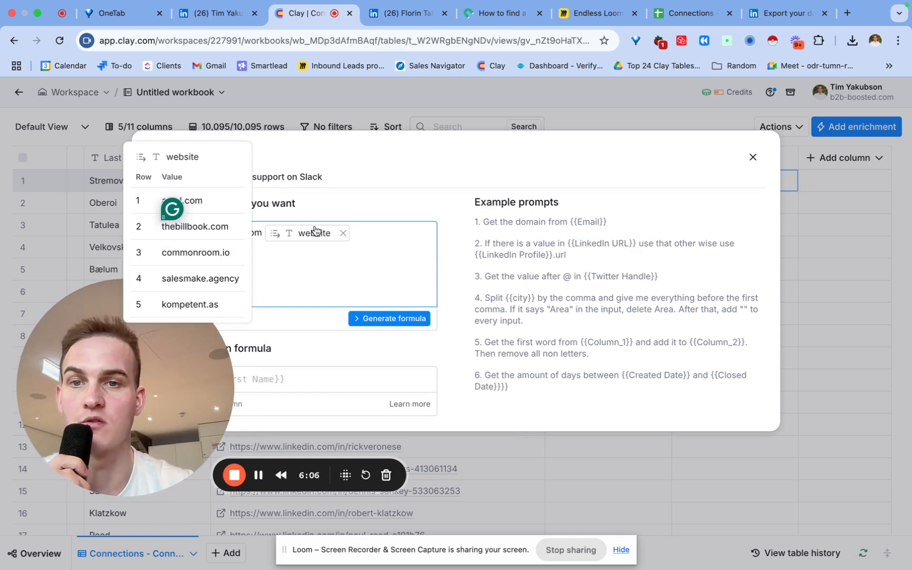
- Generate the formula and save it as the Website Domain column with bare domains
left_click(397, 318)
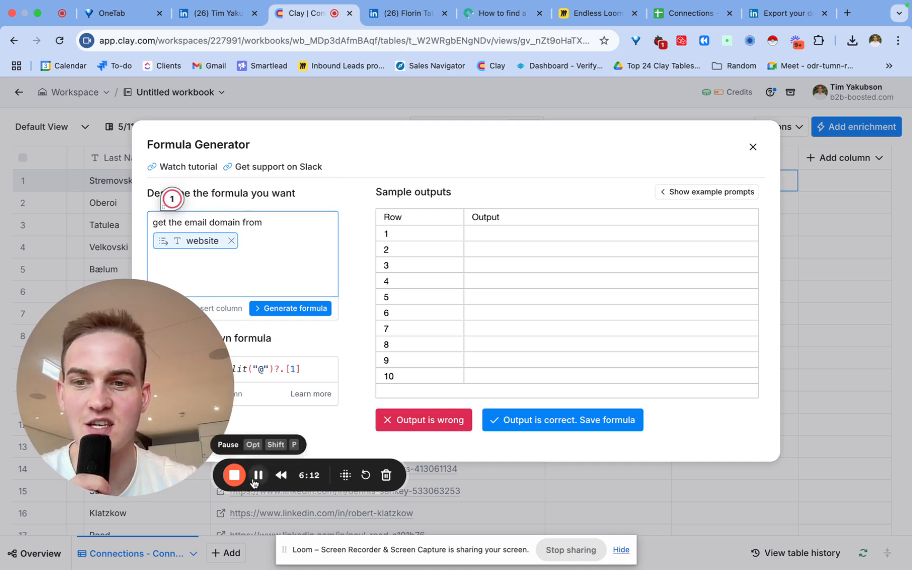
left_click(258, 474)
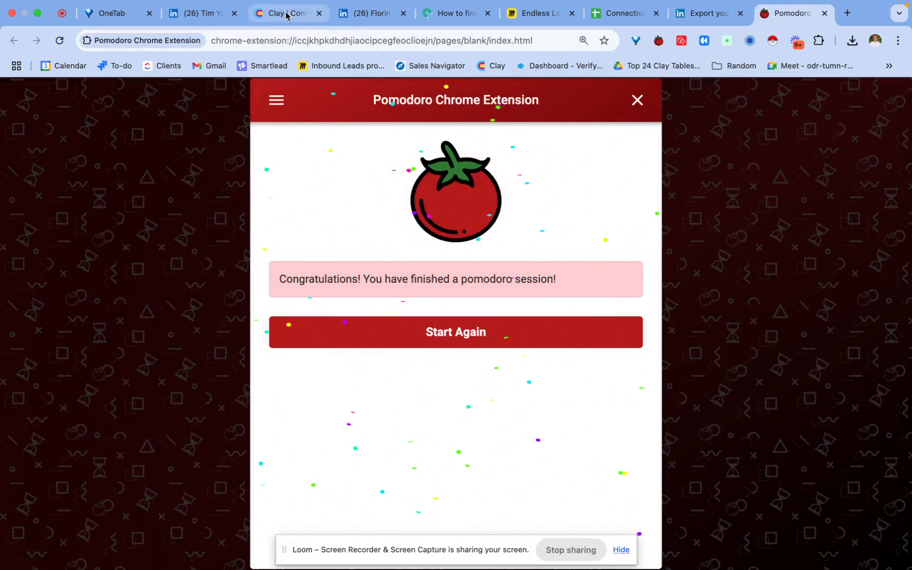
left_click(288, 13)
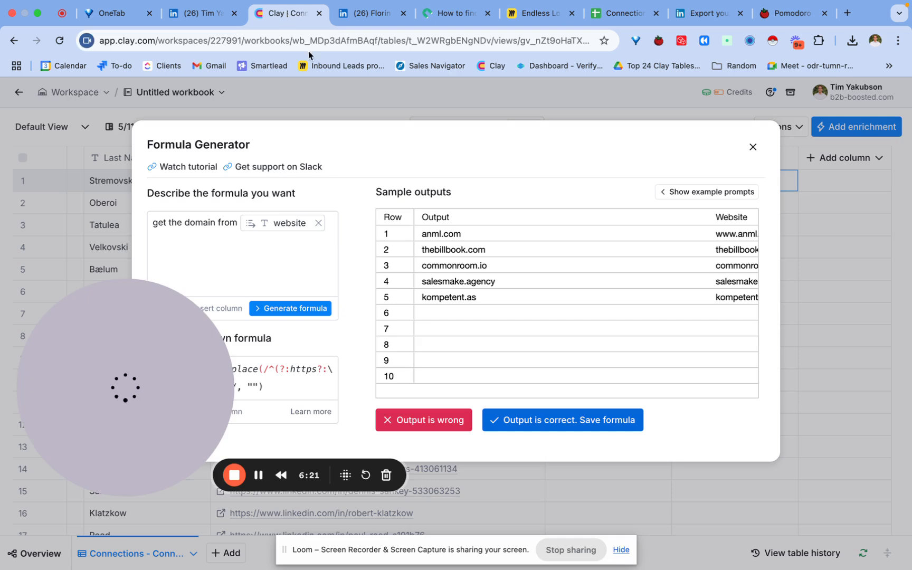
left_click(556, 425)
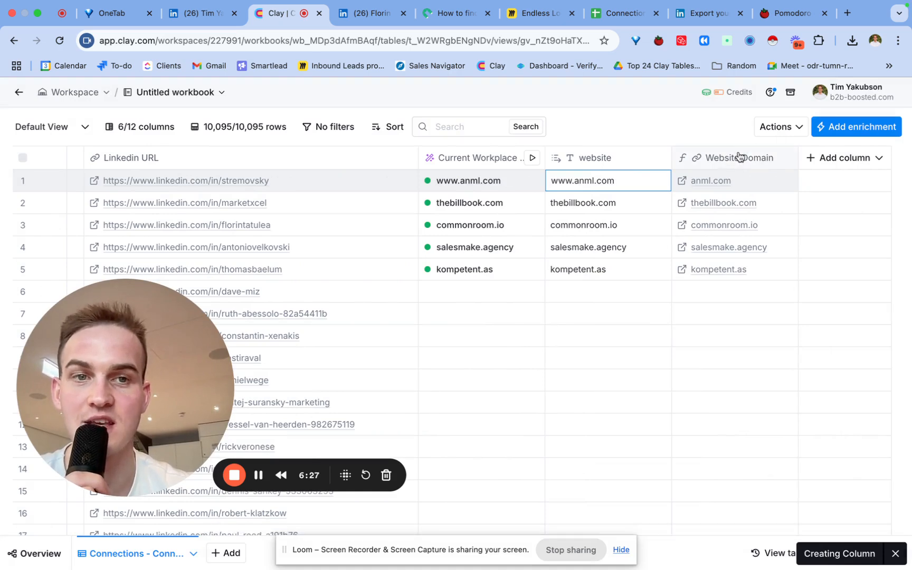
- Rename the new Website Domain column to 'Email Domain'
left_click(736, 158)
left_click(707, 196)
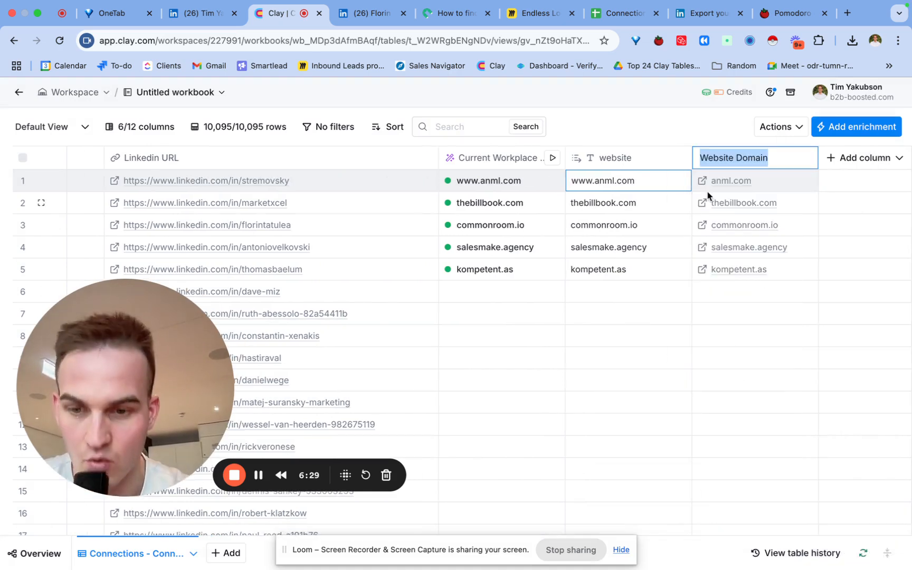
left_click(684, 132)
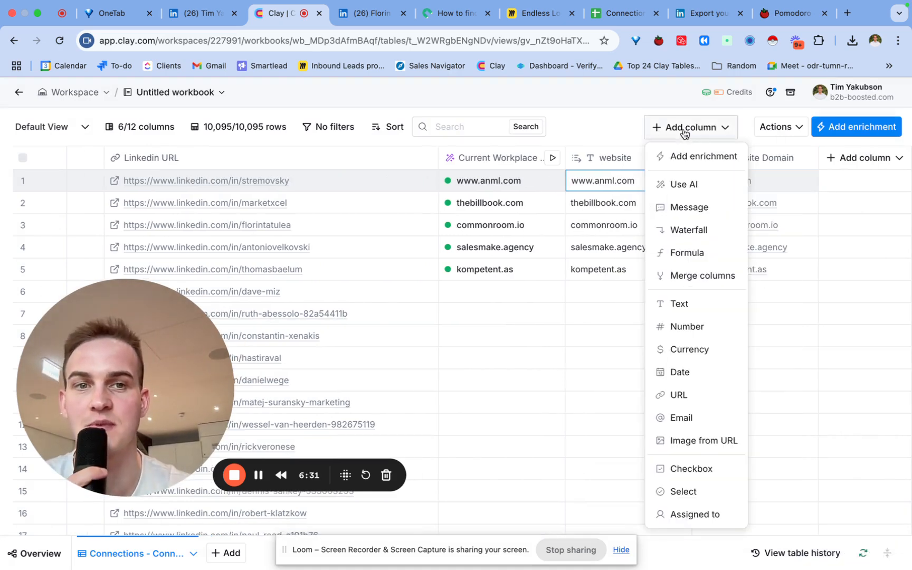
left_click(843, 309)
left_click(763, 161)
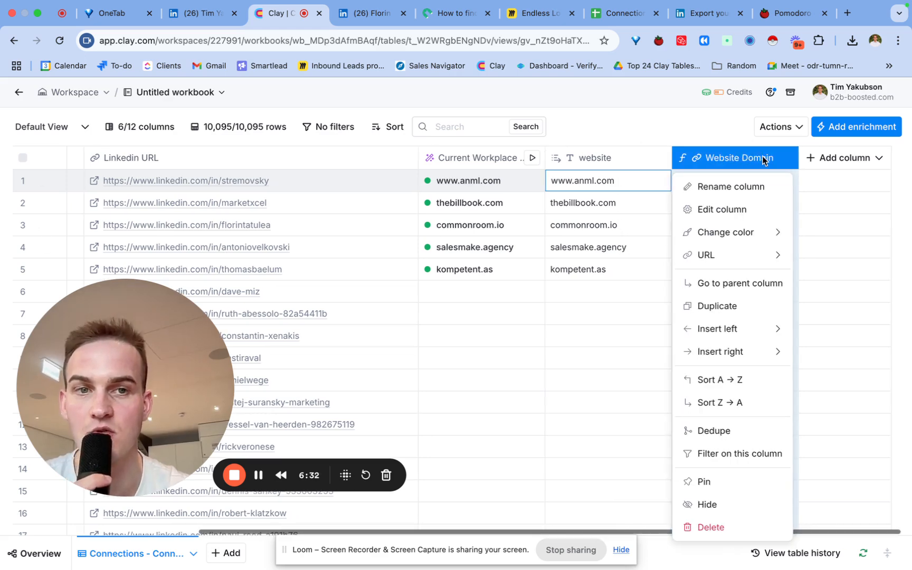
left_click(741, 183)
type("Email Domain")
key("Return")
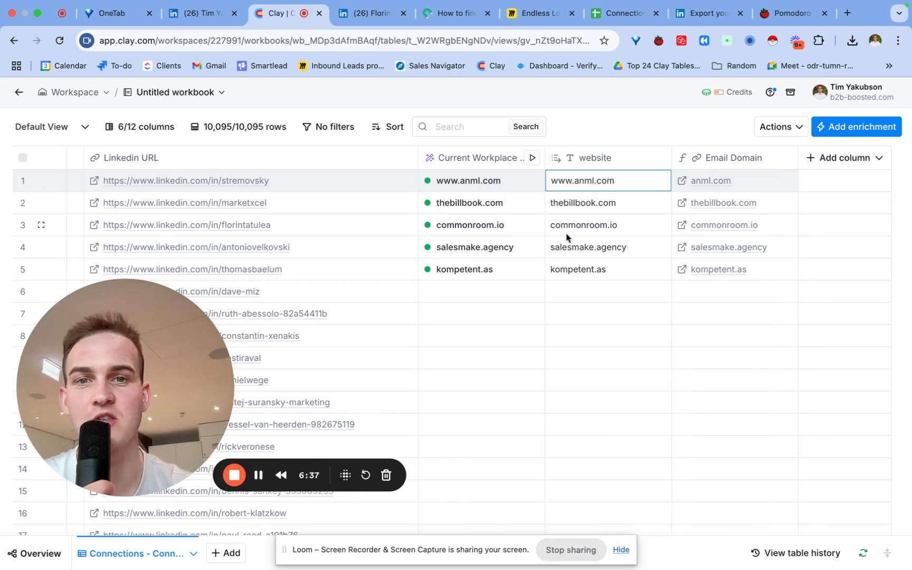
- Scroll across the table, select row 2's first name, and begin adding a new column
scroll(348, 233, "left", 5)
scroll(349, 230, "left", 1)
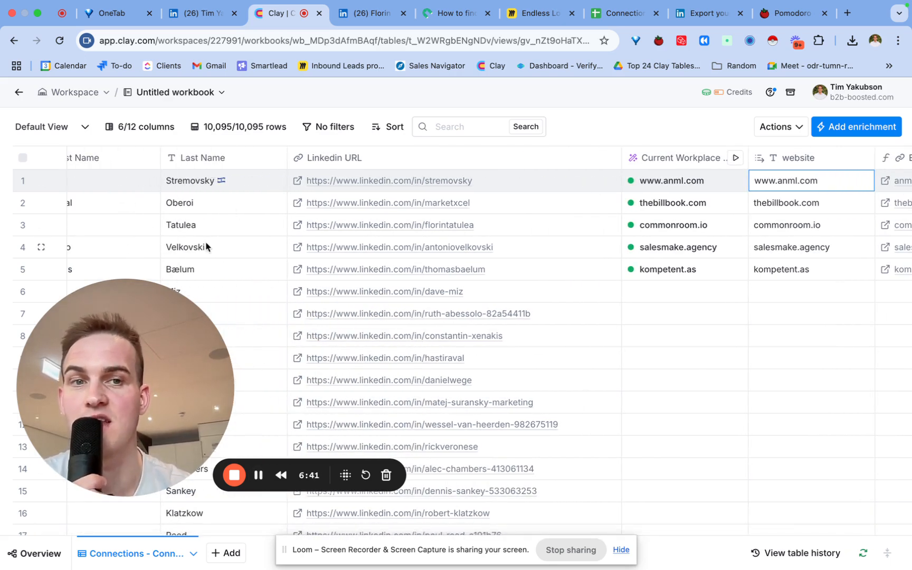
scroll(206, 246, "right", 5)
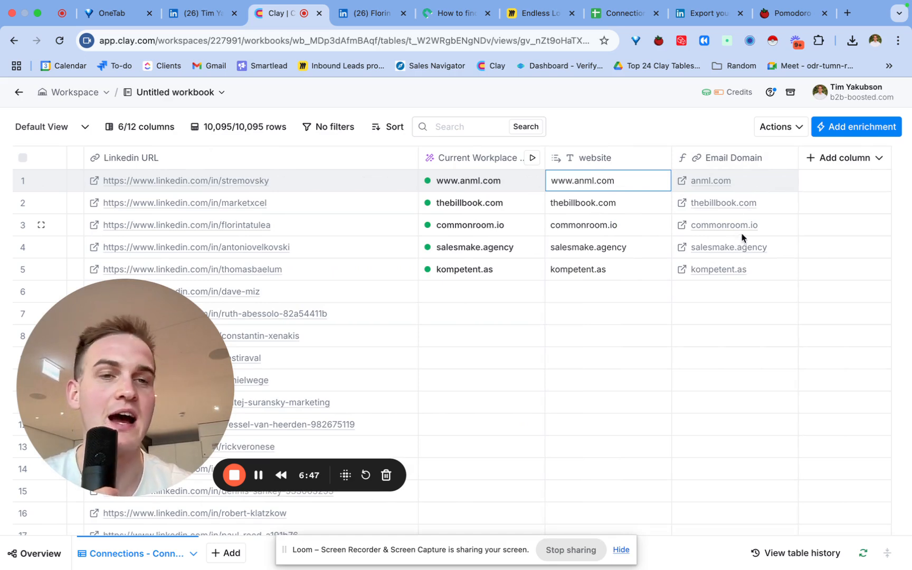
scroll(400, 260, "left", 6)
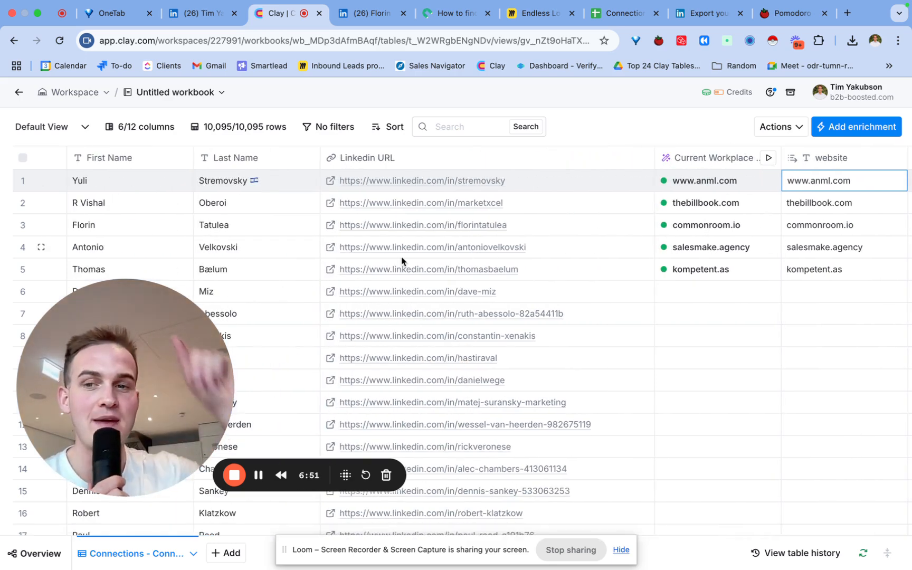
left_click(109, 204)
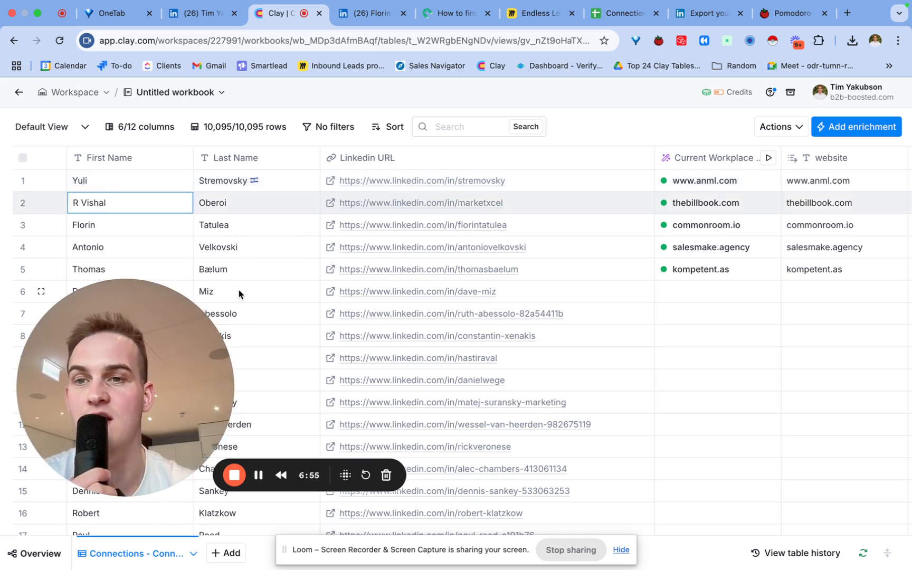
scroll(289, 208, "right", 5)
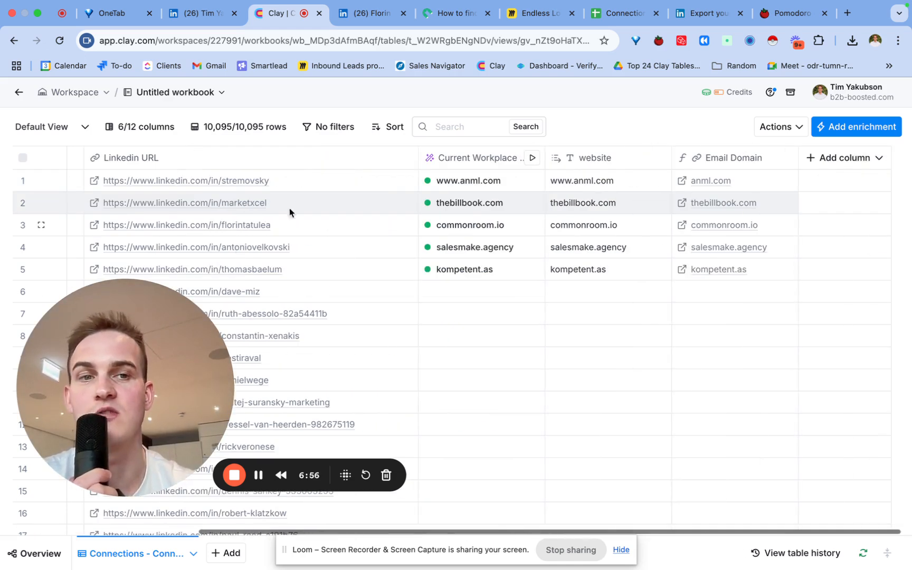
left_click(834, 166)
- Generate a formula joining /First Name and /Last Name with emojis removed, and save it as a new column
left_click(841, 284)
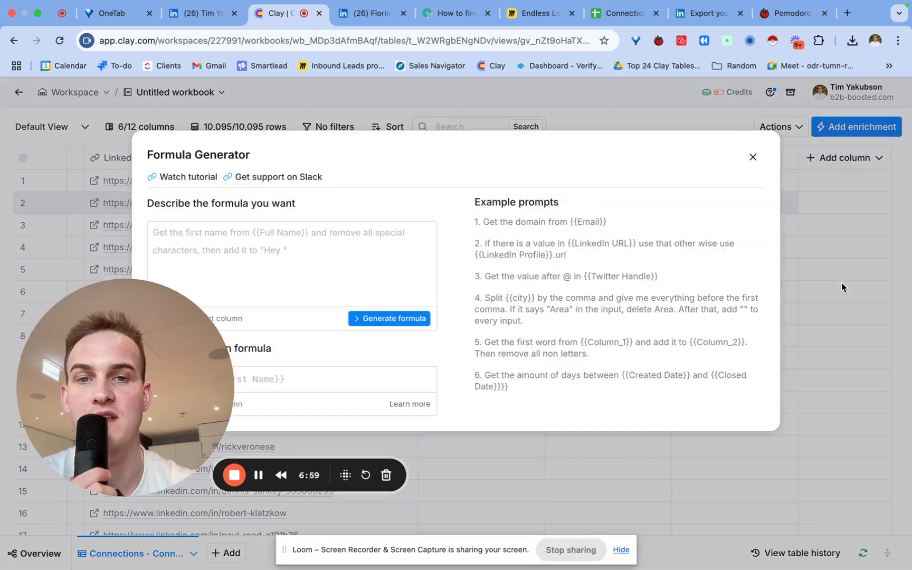
left_click(414, 241)
type("/")
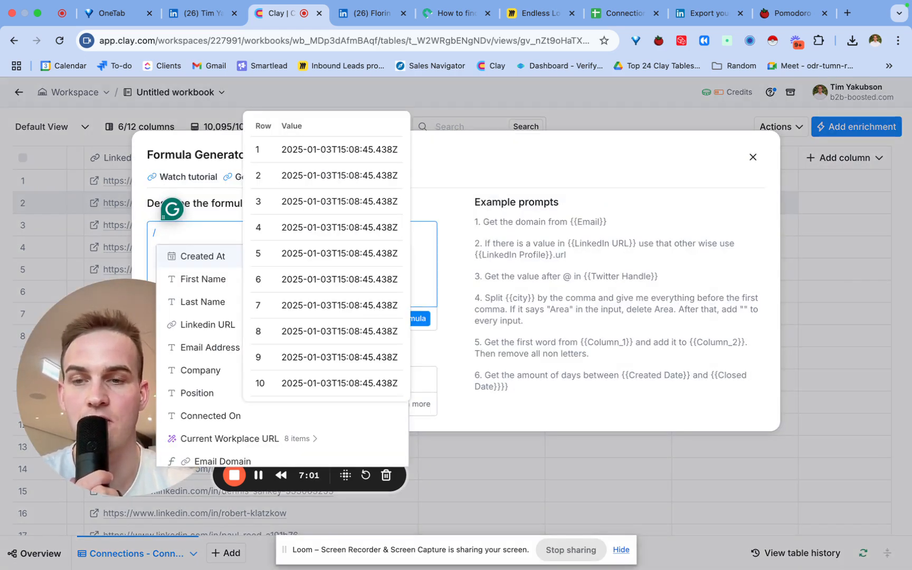
type("f")
key("Return")
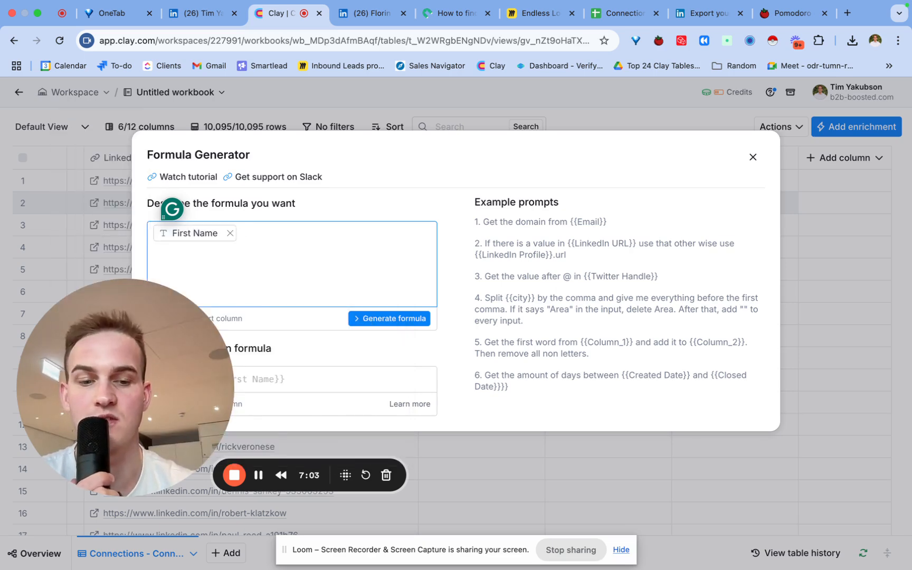
type("/")
left_click(383, 299)
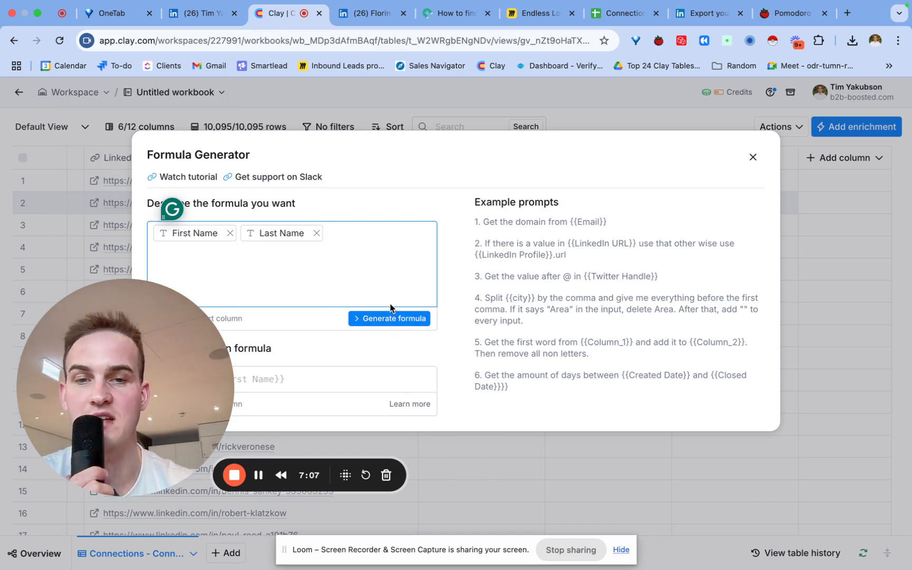
left_click(399, 317)
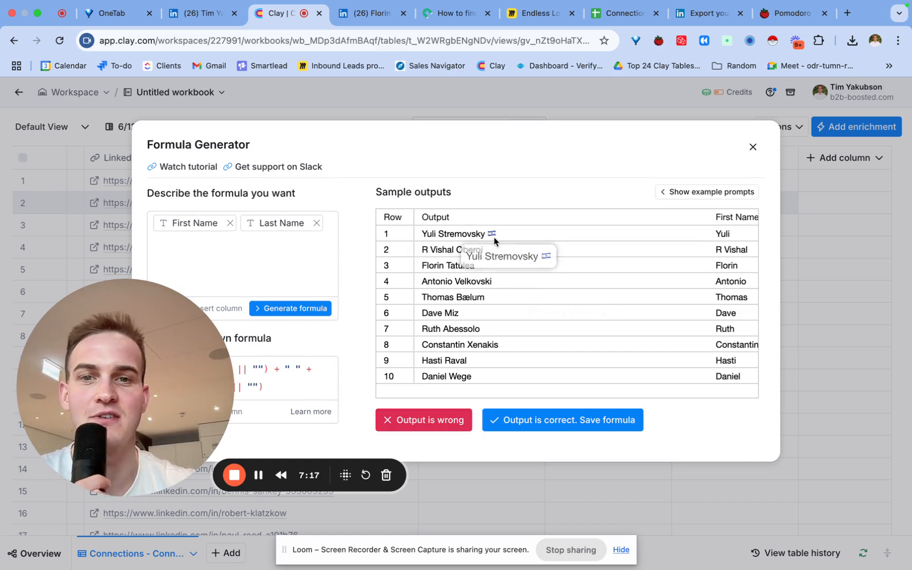
left_click(299, 240)
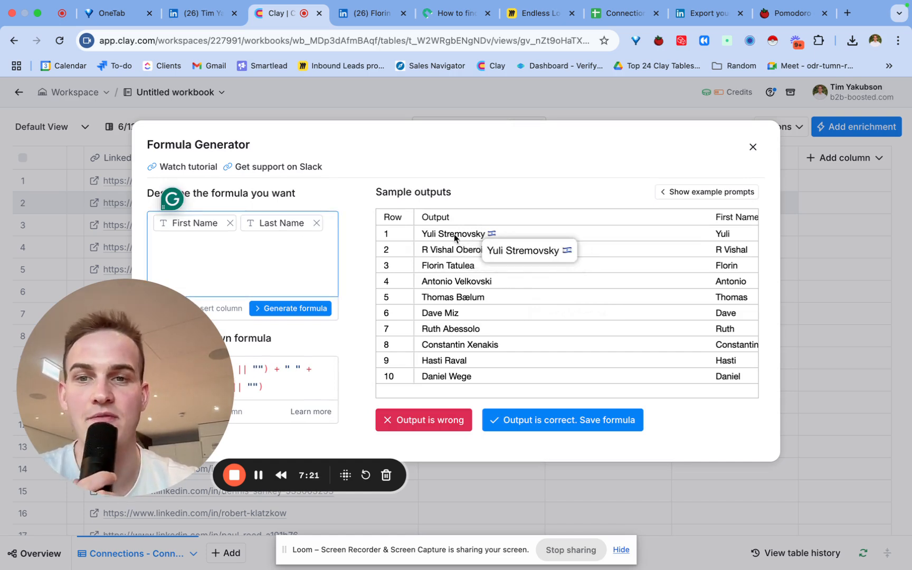
type("a")
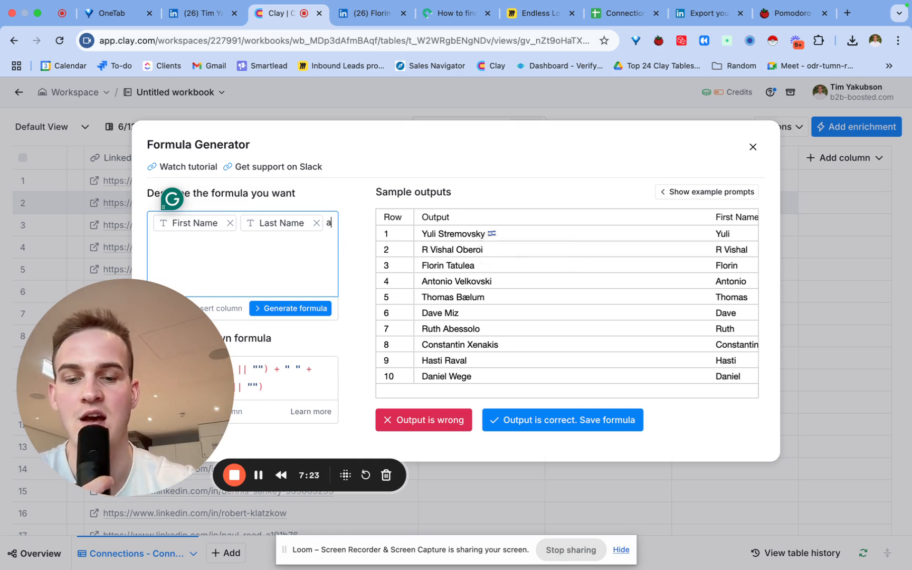
type("nd remove emojis")
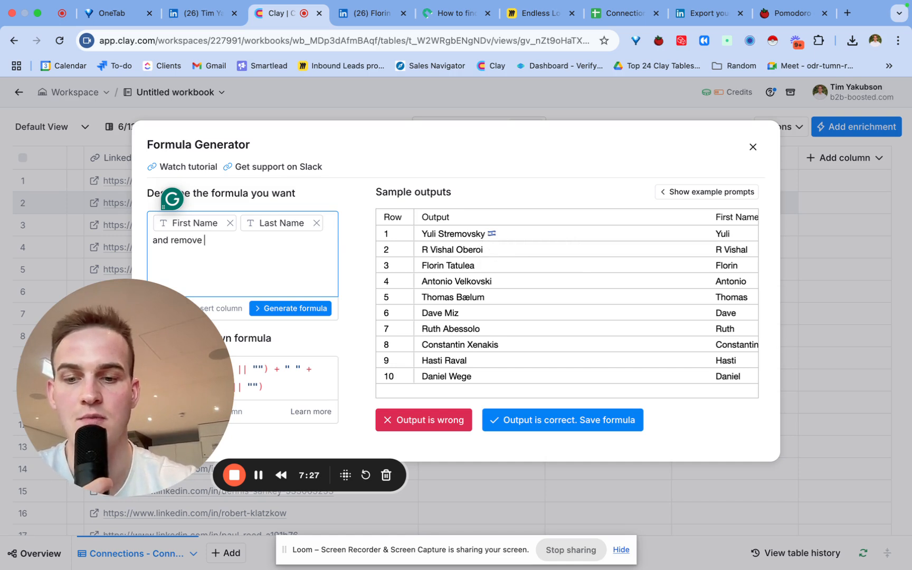
left_click(298, 306)
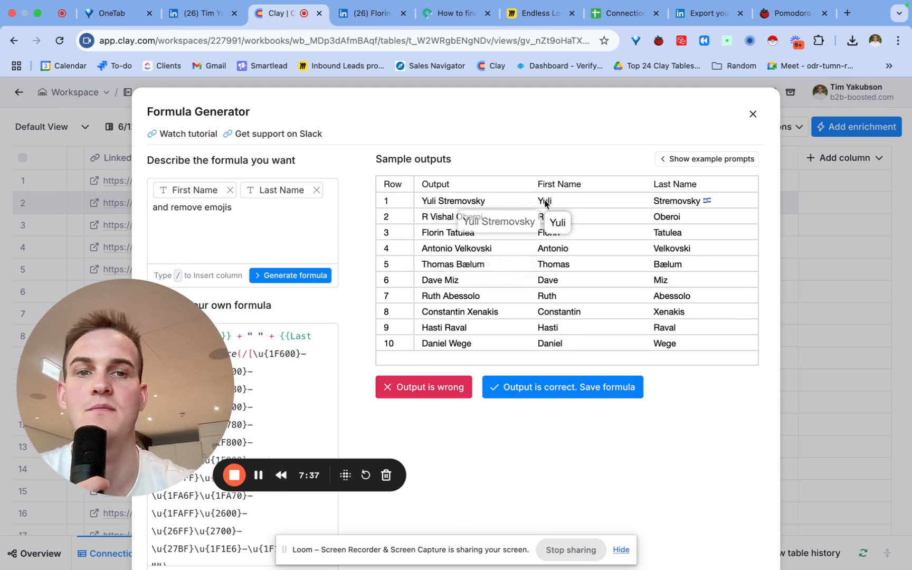
left_click(593, 389)
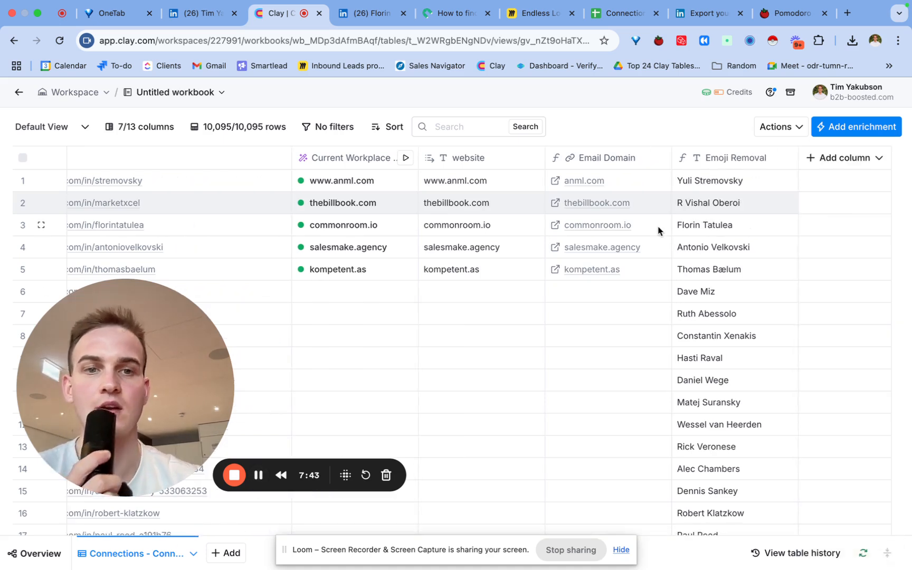
- Search 'find ema' and choose LeadMagic's Find Work Email enrichment
left_click(855, 132)
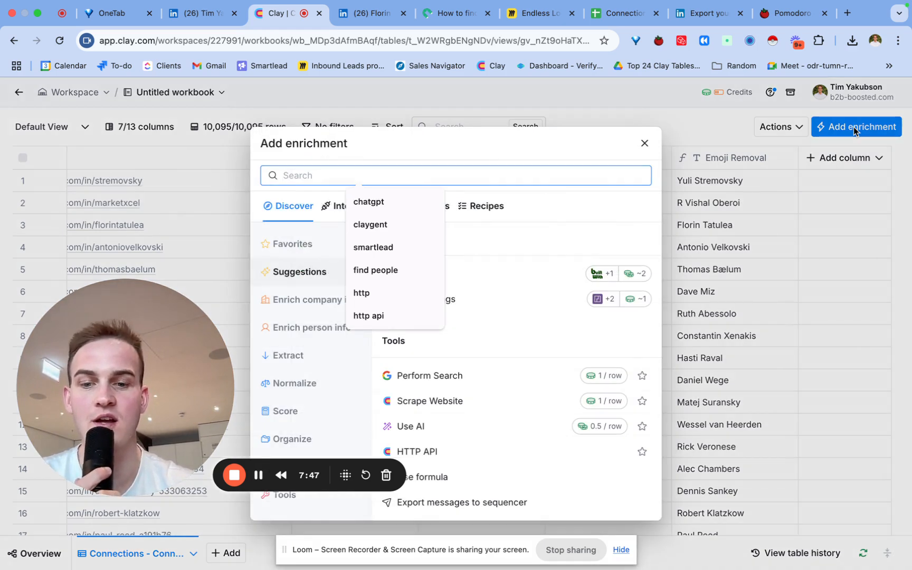
type("find em")
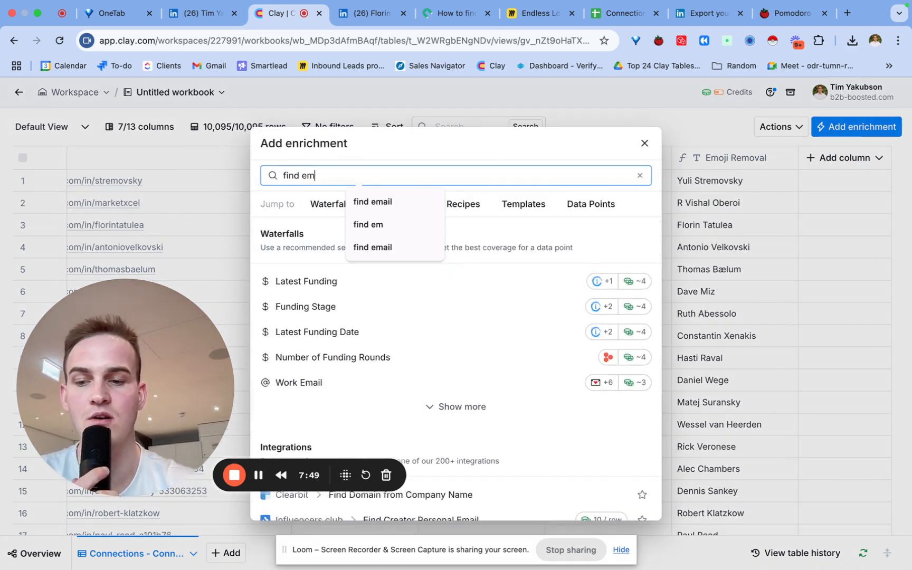
type("ail")
scroll(427, 343, "down", 10)
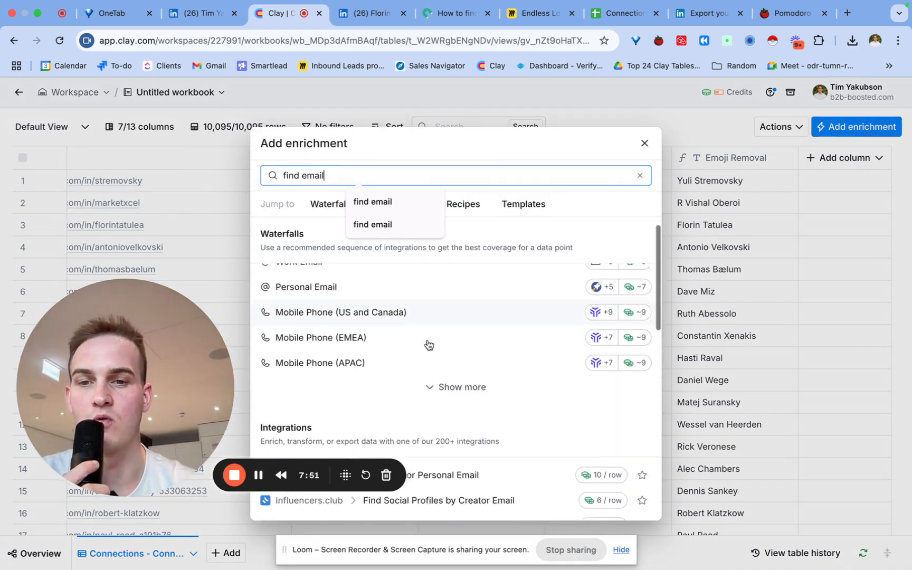
scroll(427, 343, "down", 1)
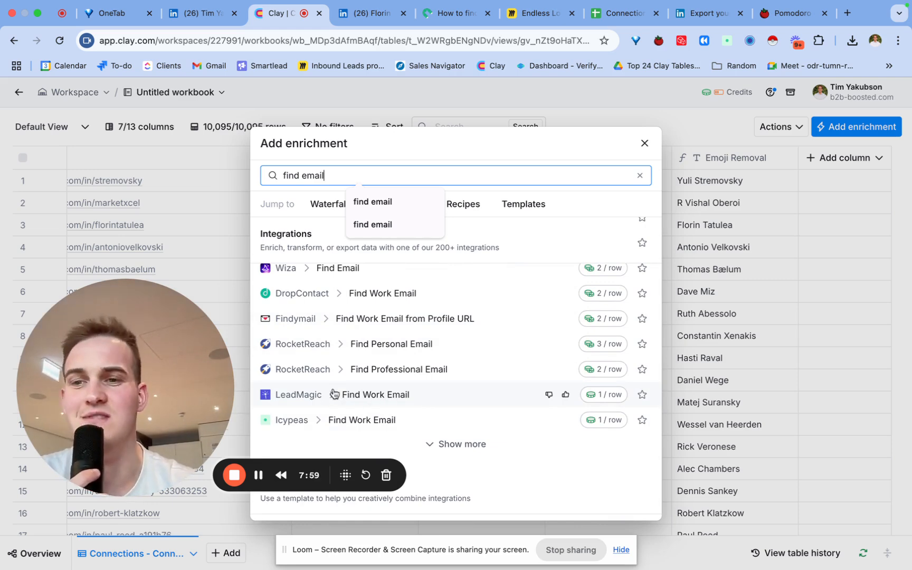
left_click(297, 397)
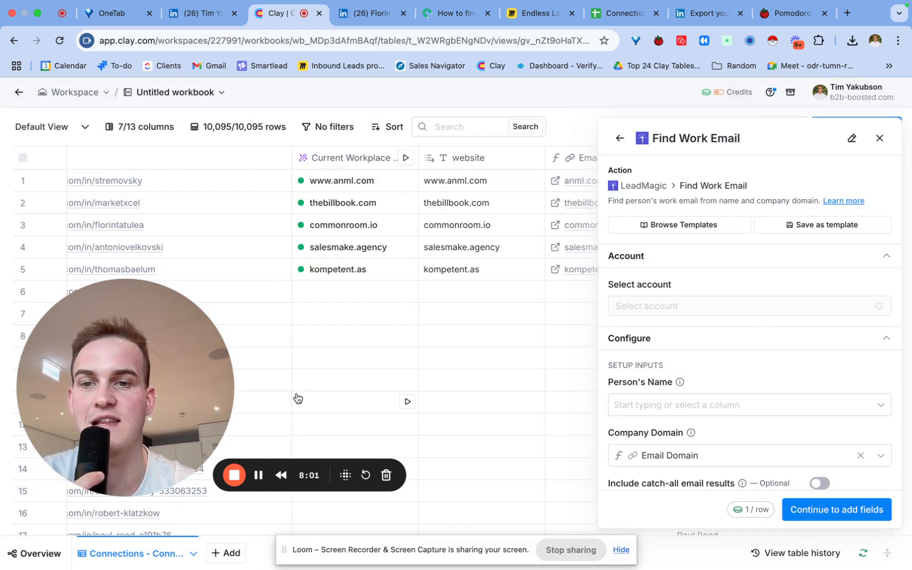
- Feed it Emoji Removal as name and Email Domain as domain, then save without running
scroll(668, 328, "down", 3)
left_click(685, 270)
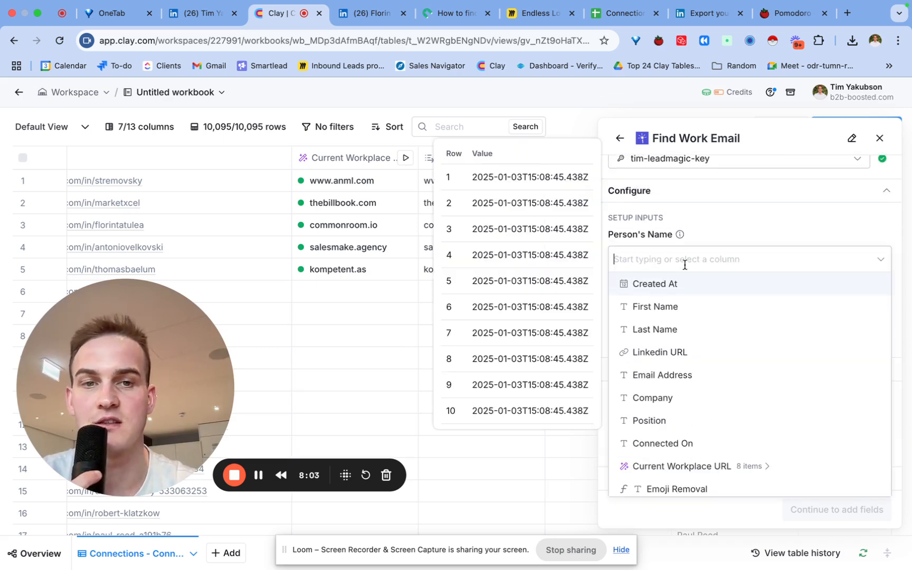
scroll(686, 446, "down", 2)
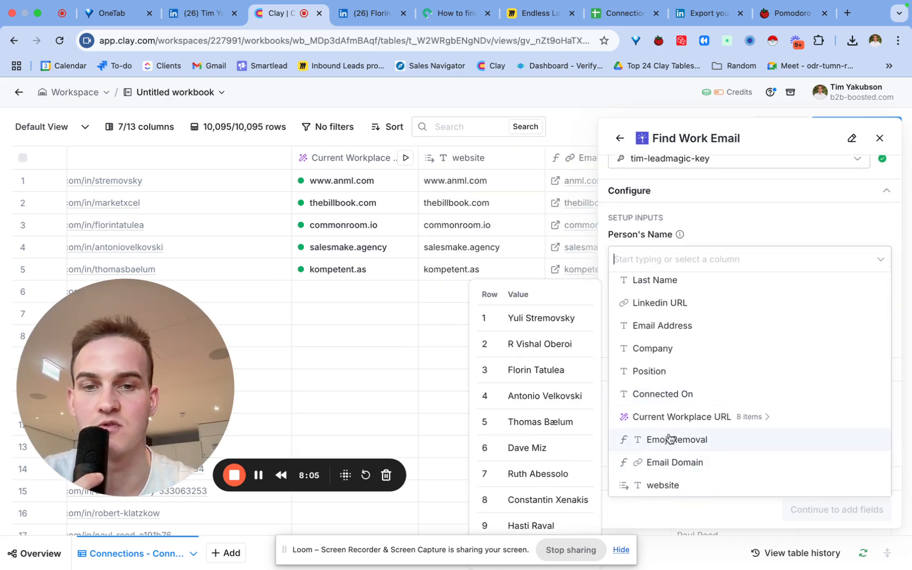
left_click(705, 445)
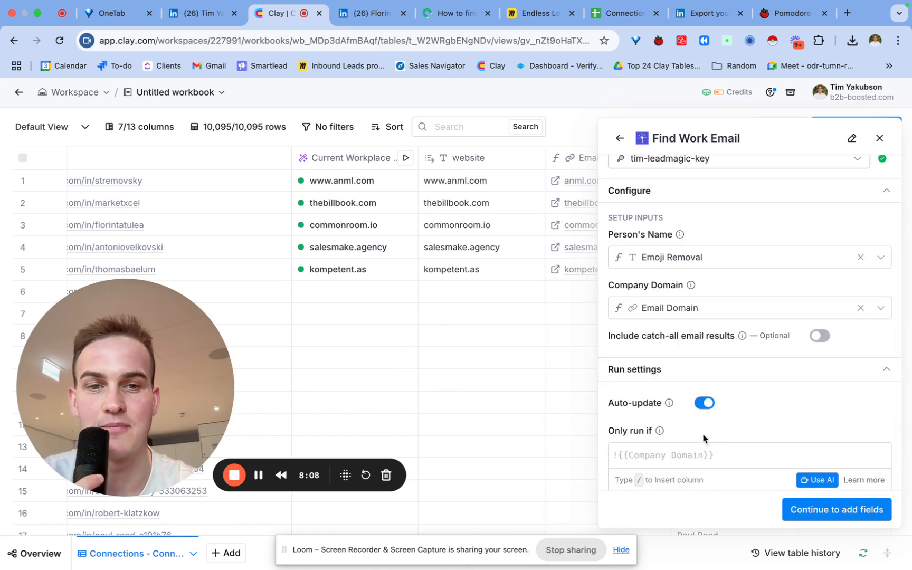
left_click(707, 314)
left_click(703, 358)
scroll(760, 378, "down", 1)
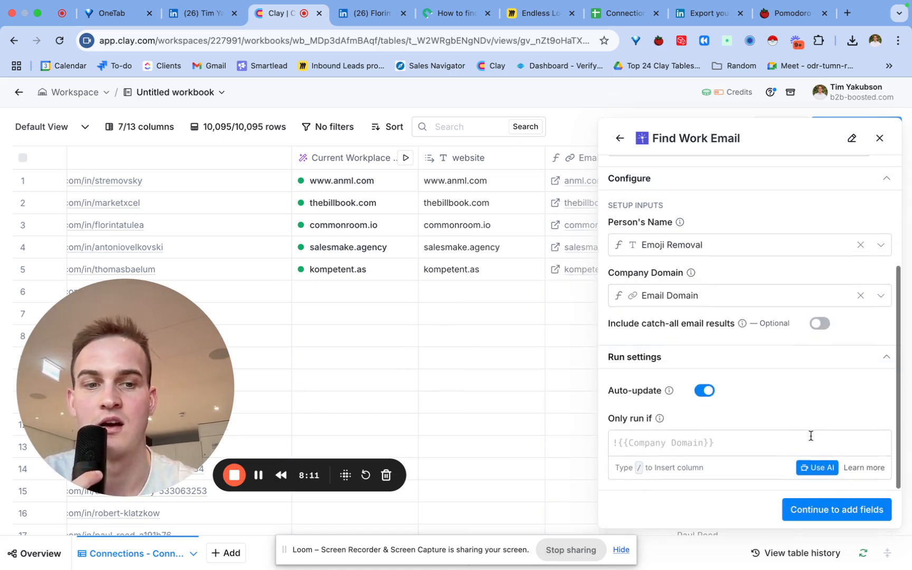
left_click(823, 509)
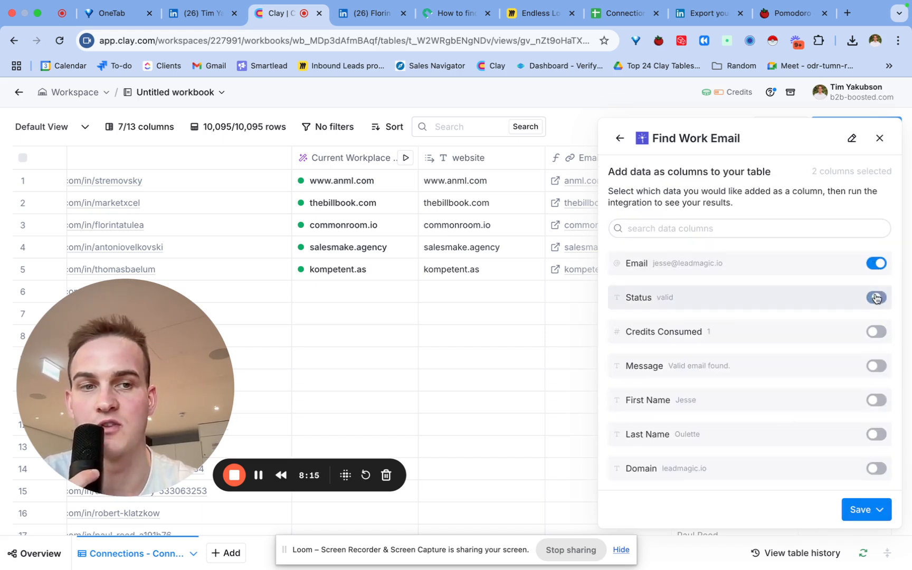
left_click(856, 511)
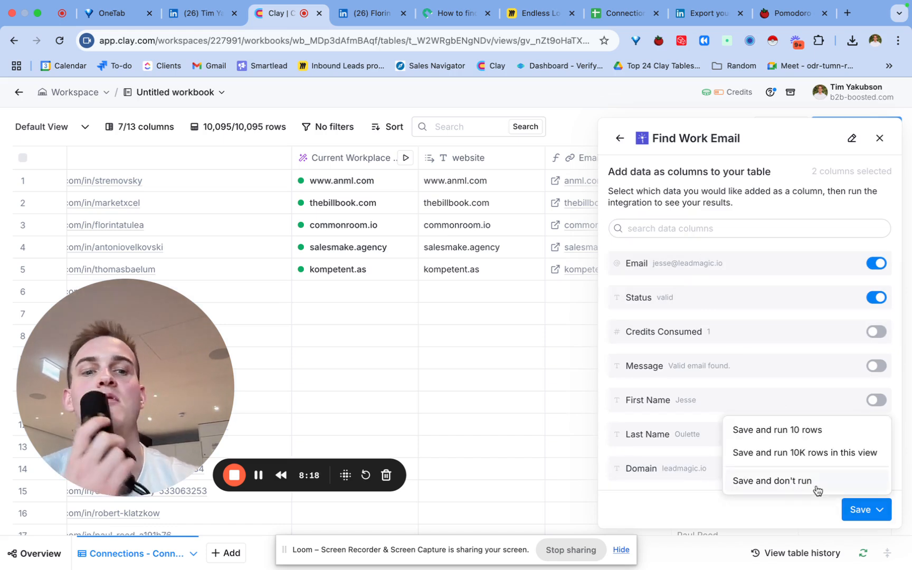
left_click(763, 488)
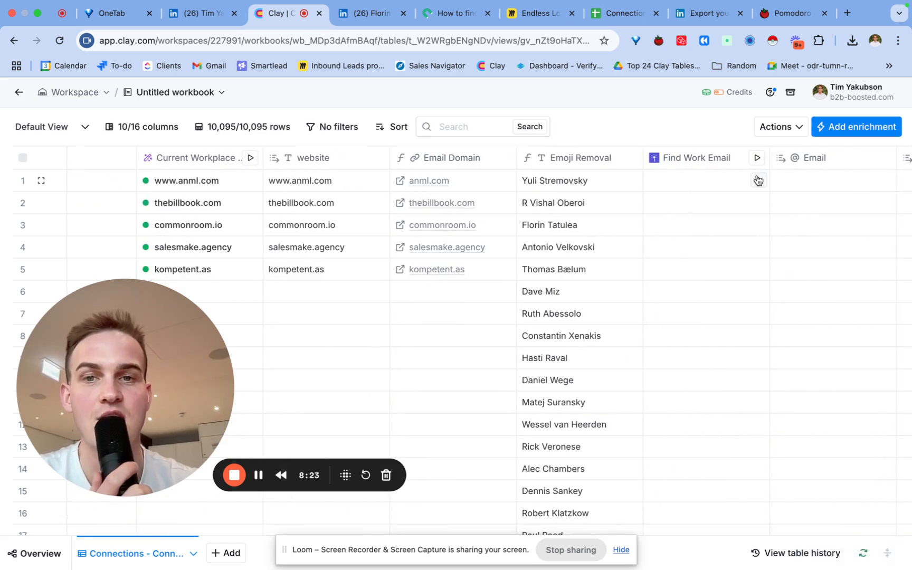
- Run Find Work Email on rows 1–5 and review the email found for row 3
left_click(757, 180)
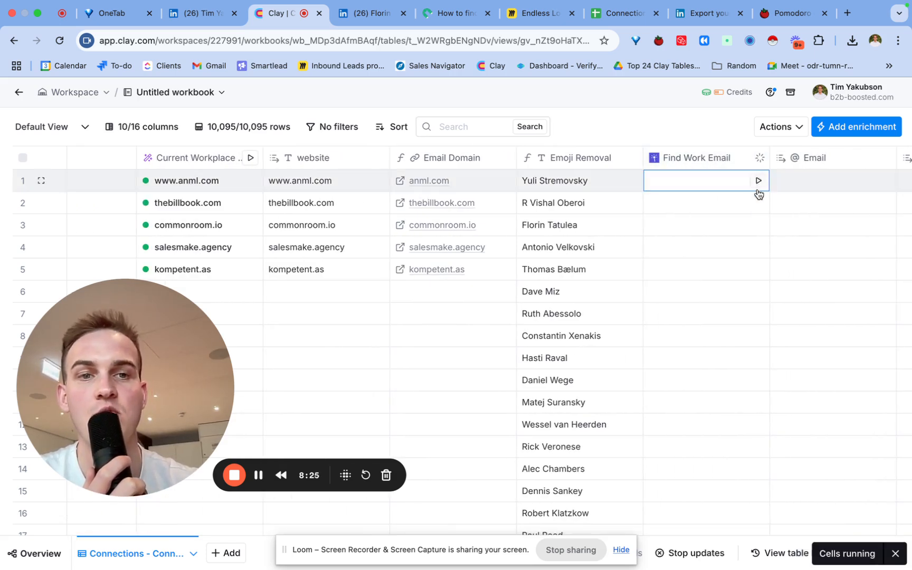
left_click(758, 203)
left_click(757, 225)
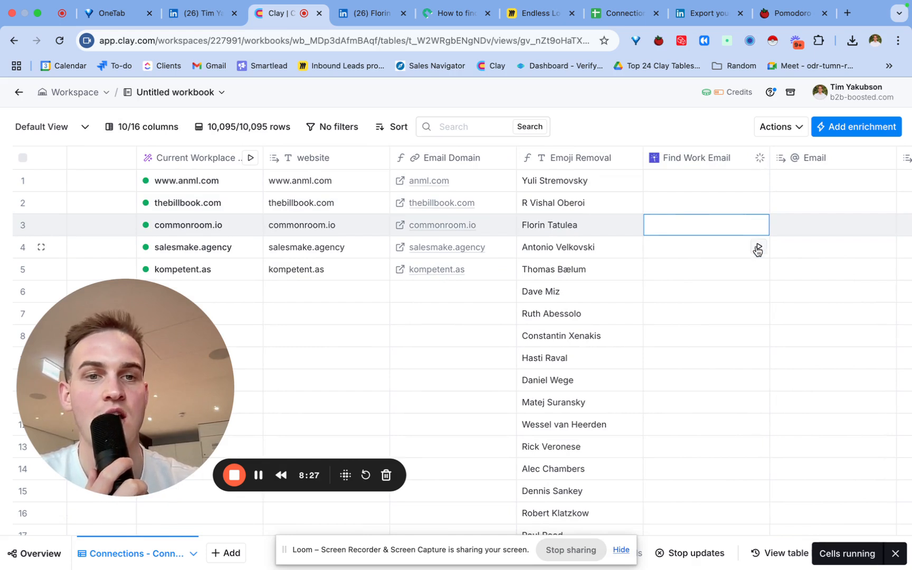
left_click(757, 248)
left_click(757, 269)
scroll(757, 268, "right", 4)
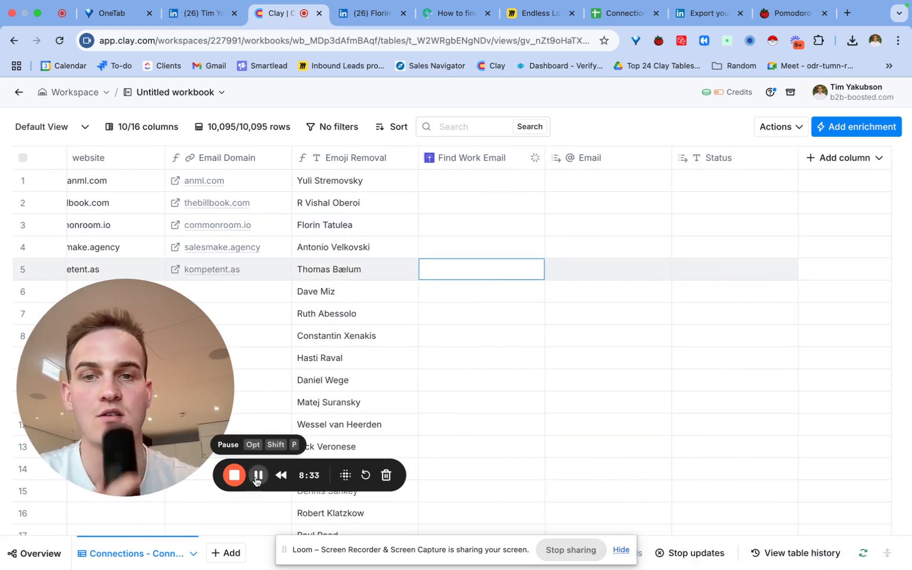
left_click(257, 476)
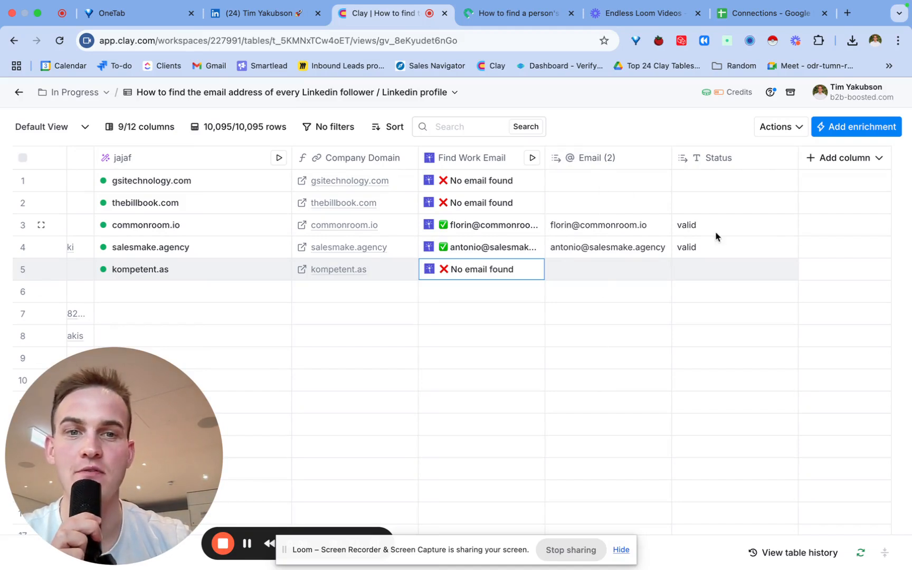
left_click(622, 223)
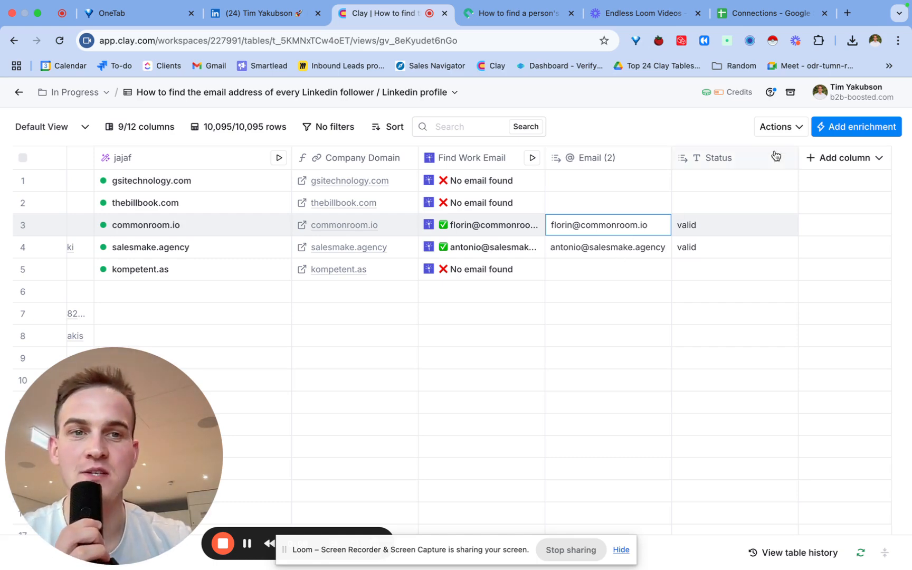
left_click(783, 127)
- Export the table as a CSV download and dismiss the download confirmation
left_click(702, 201)
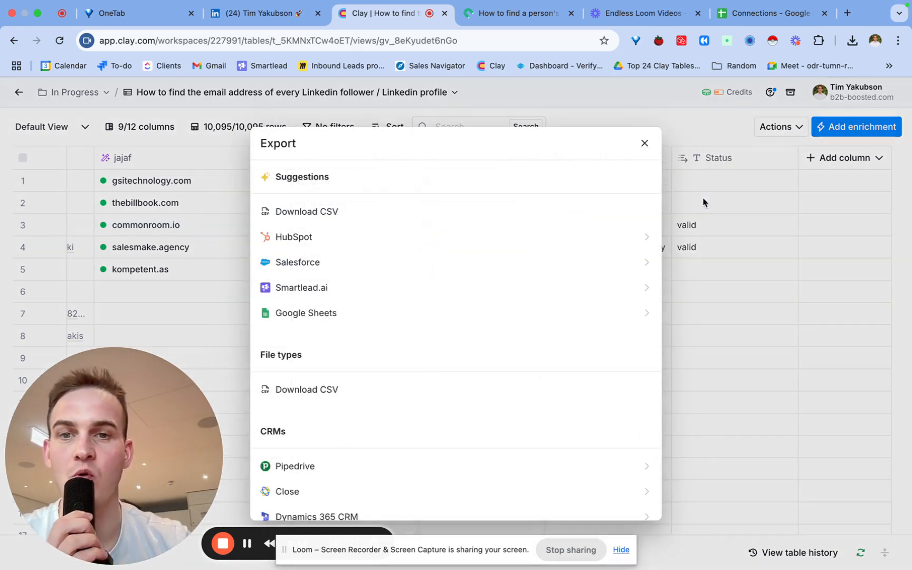
left_click(352, 213)
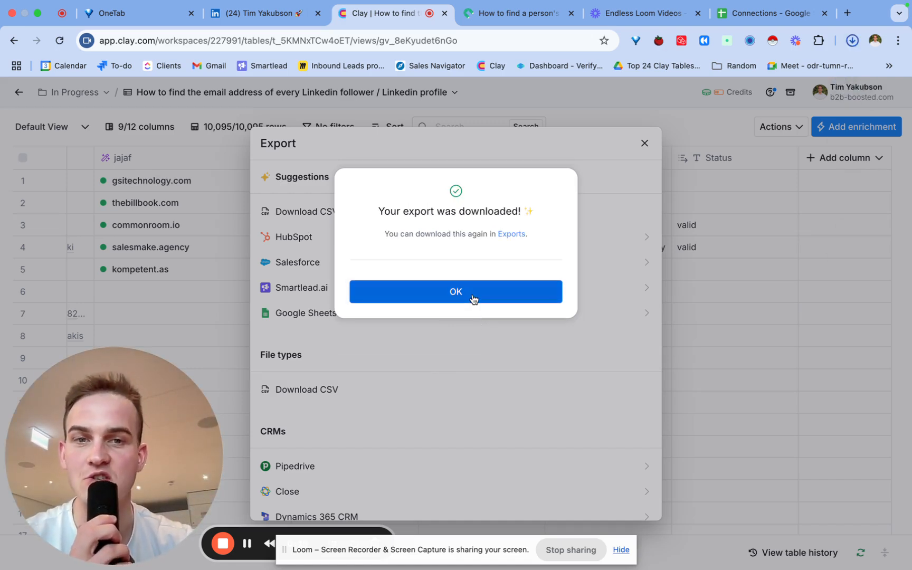
left_click(474, 299)
left_click(644, 143)
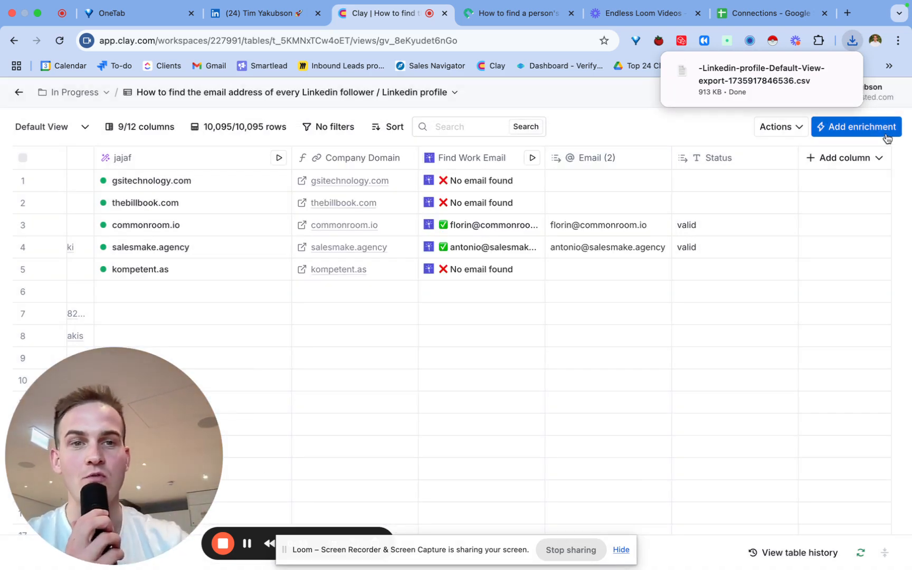
left_click(838, 129)
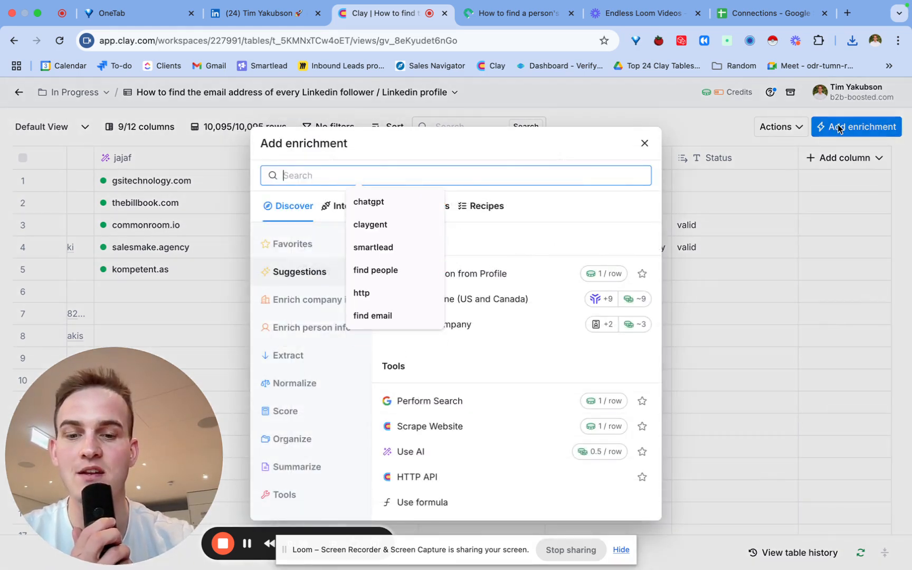
type("heyreach")
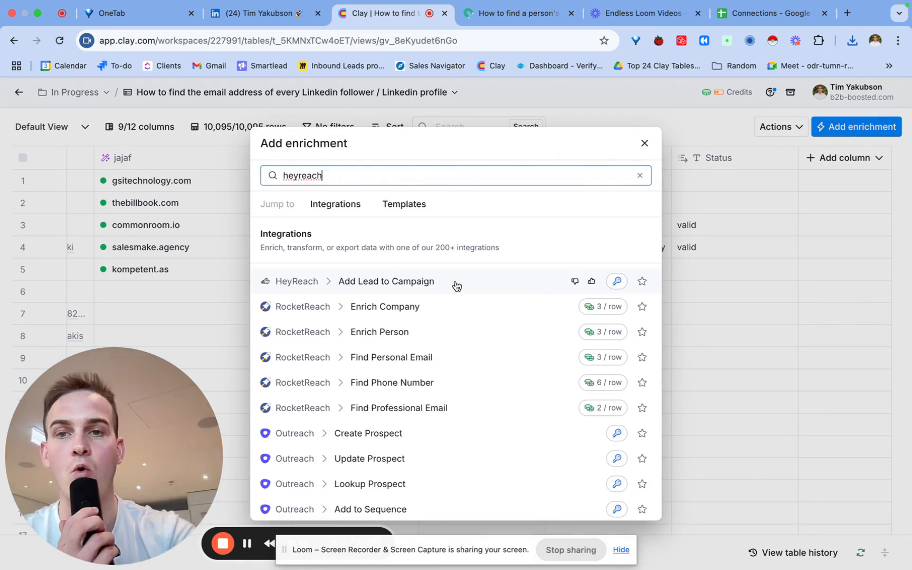
key("super+a")
type("smar")
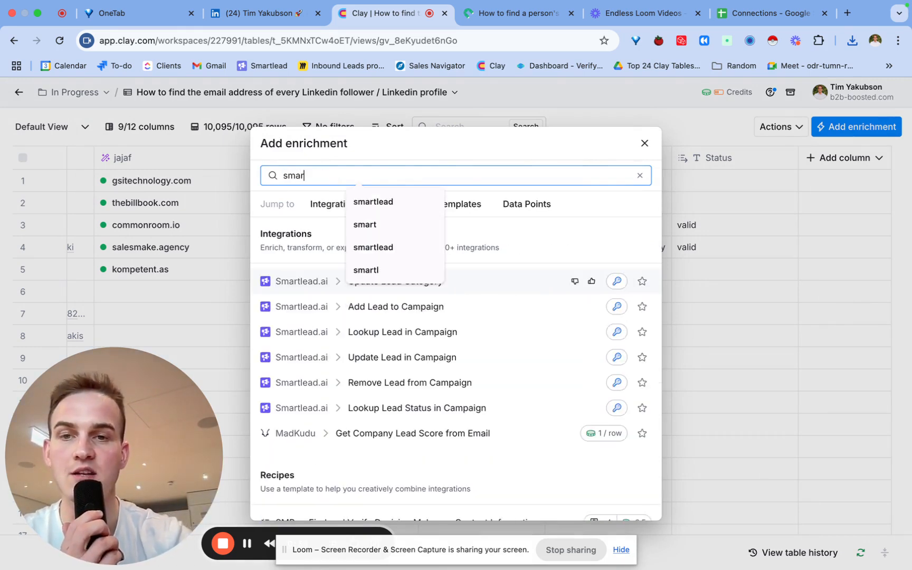
type("tl")
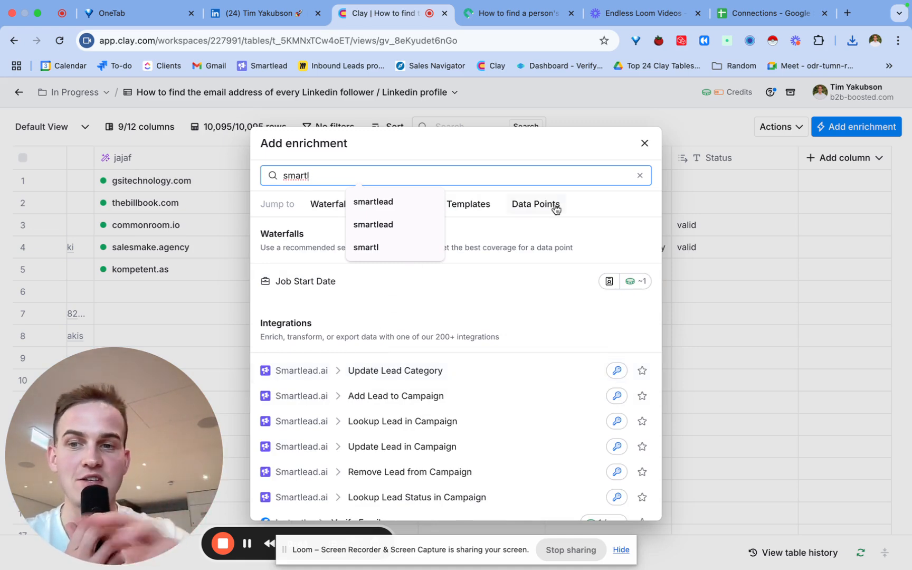
left_click(645, 144)
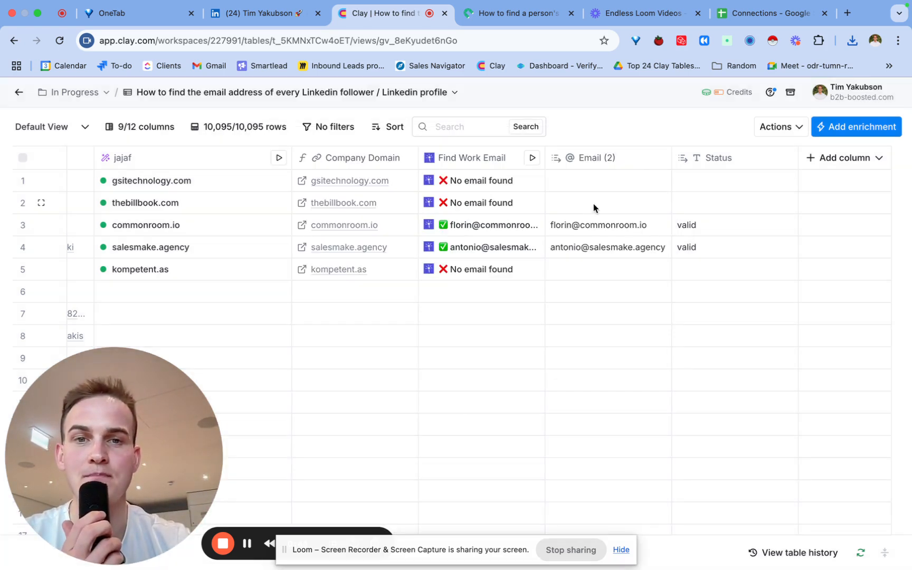
- Duplicate the table into an empty 'Copy of…' table that keeps every column
scroll(588, 217, "left", 1)
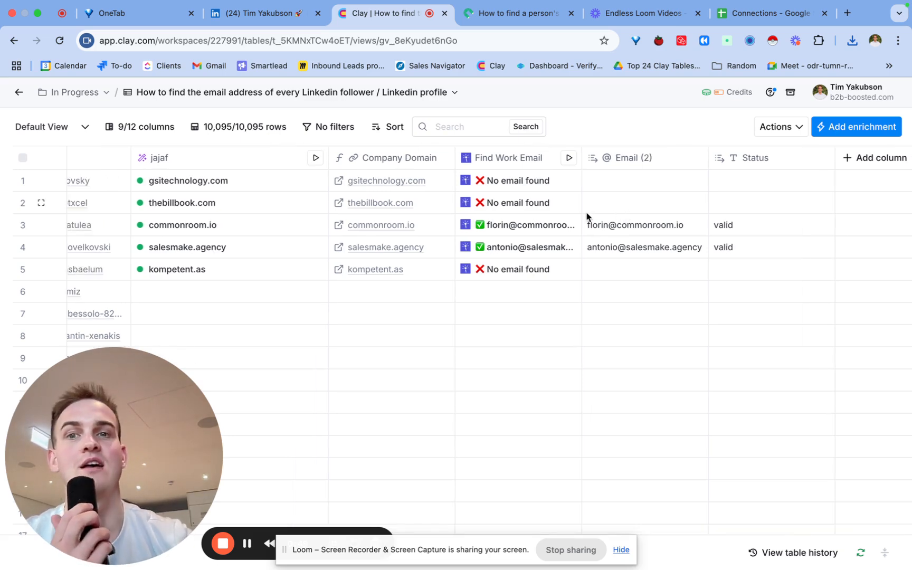
scroll(589, 216, "left", 8)
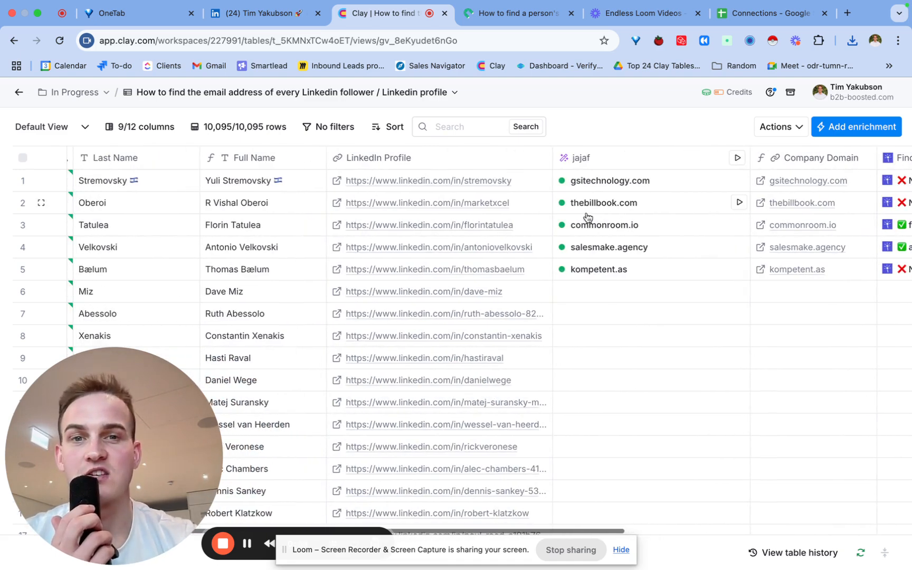
scroll(586, 213, "left", 3)
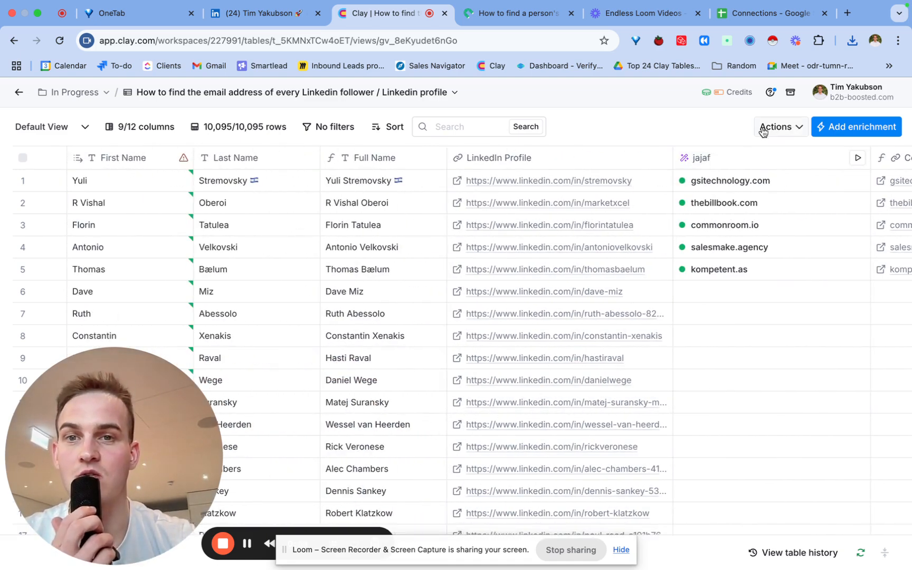
left_click(298, 100)
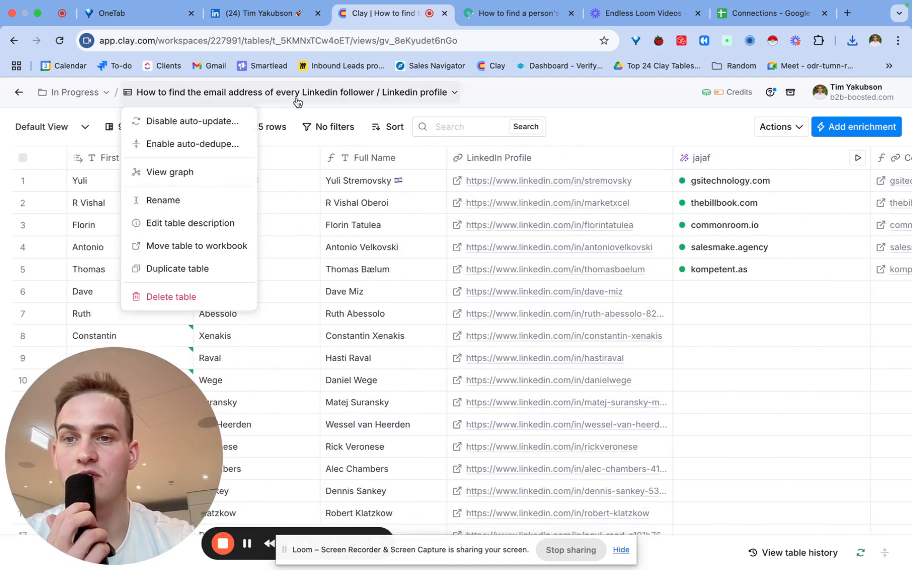
left_click(192, 273)
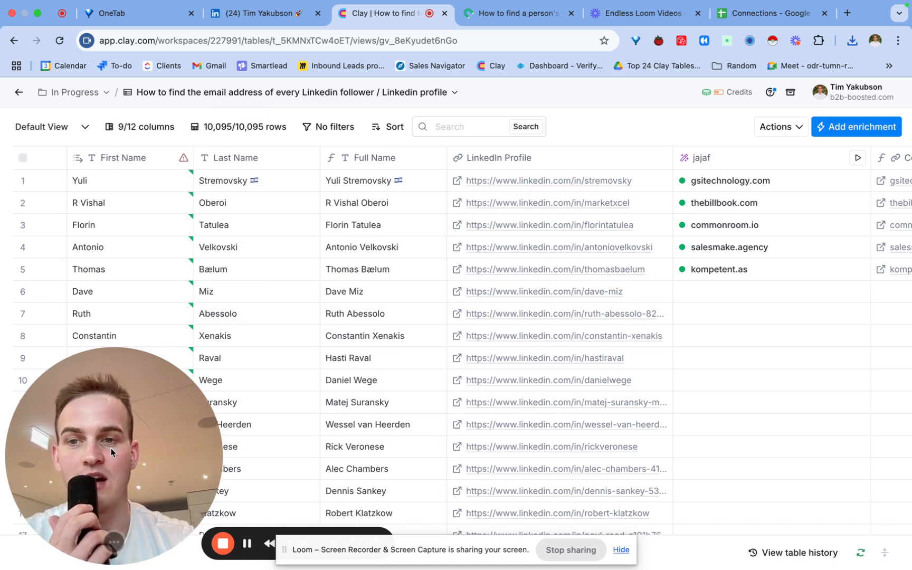
left_click_drag(111, 448, 214, 290)
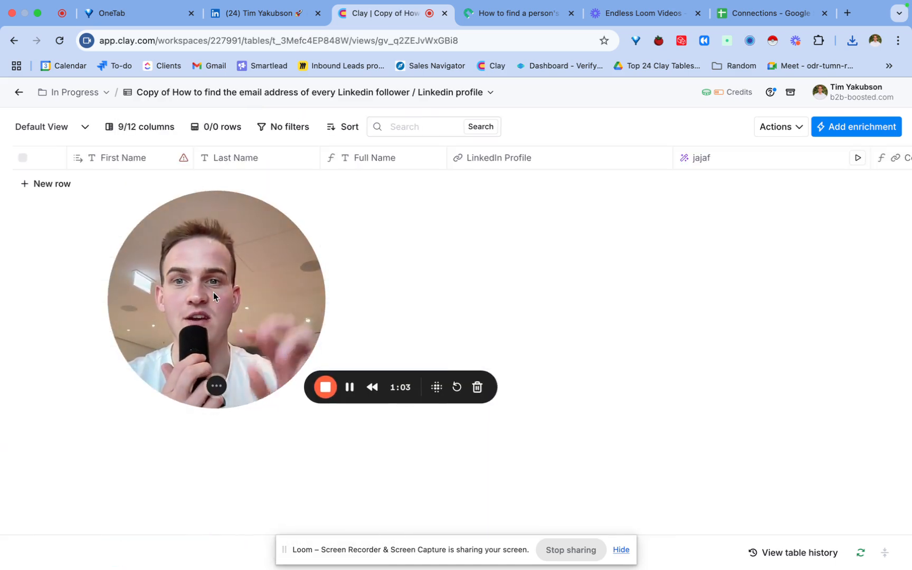
scroll(451, 158, "right", 10)
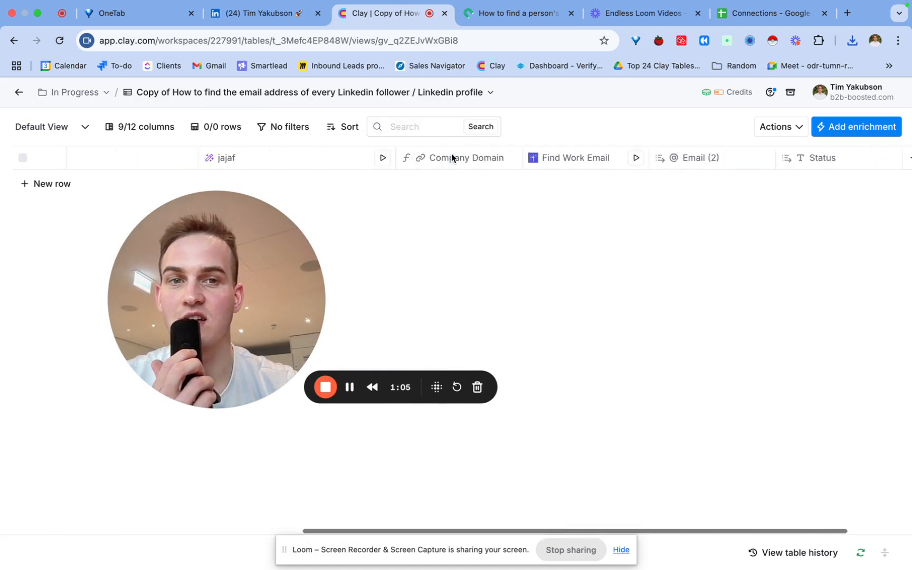
scroll(452, 157, "left", 10)
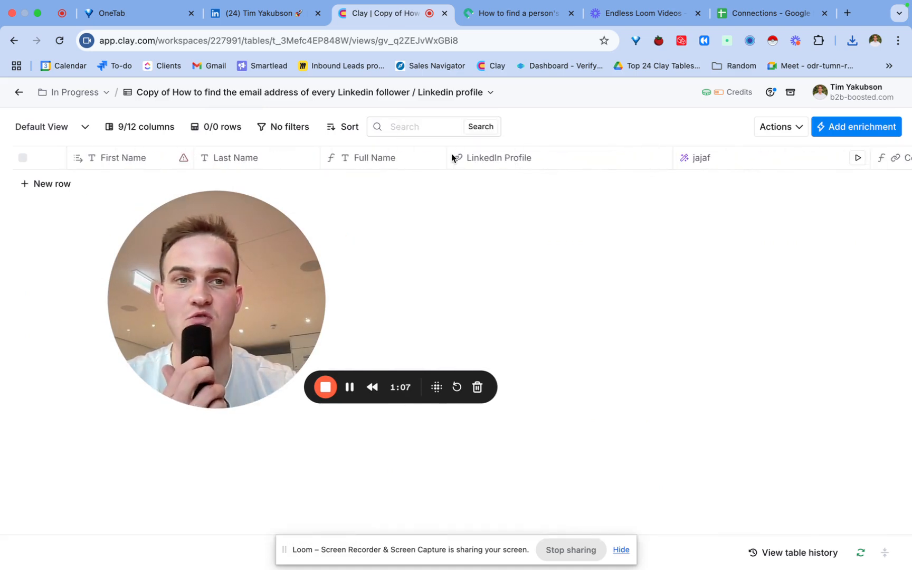
scroll(757, 163, "right", 10)
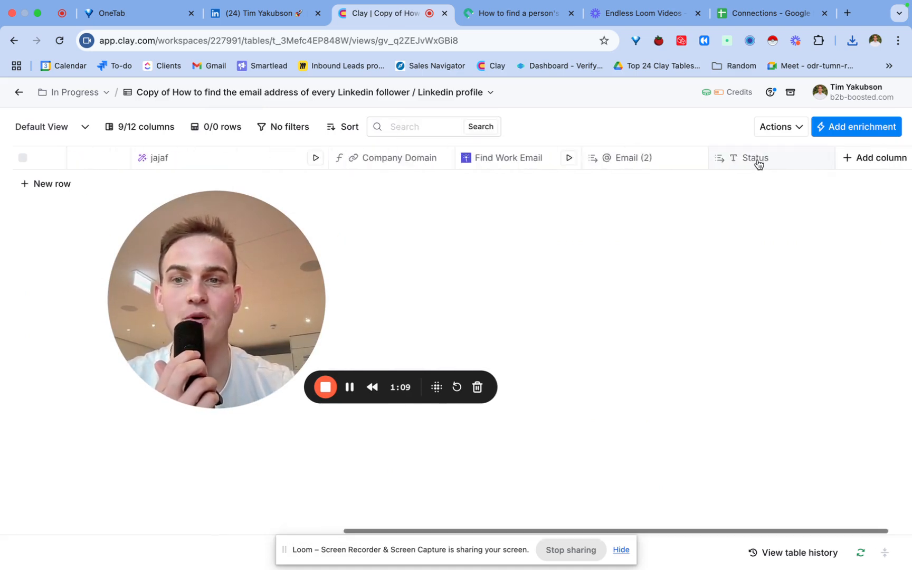
scroll(757, 161, "left", 10)
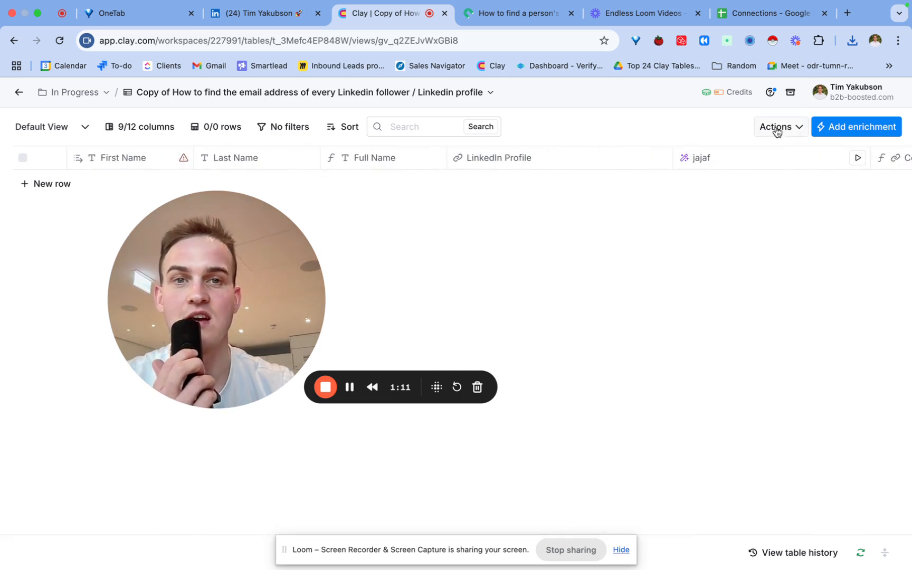
- Download the five-row '5N connections test' sheet as a CSV file
left_click(741, 15)
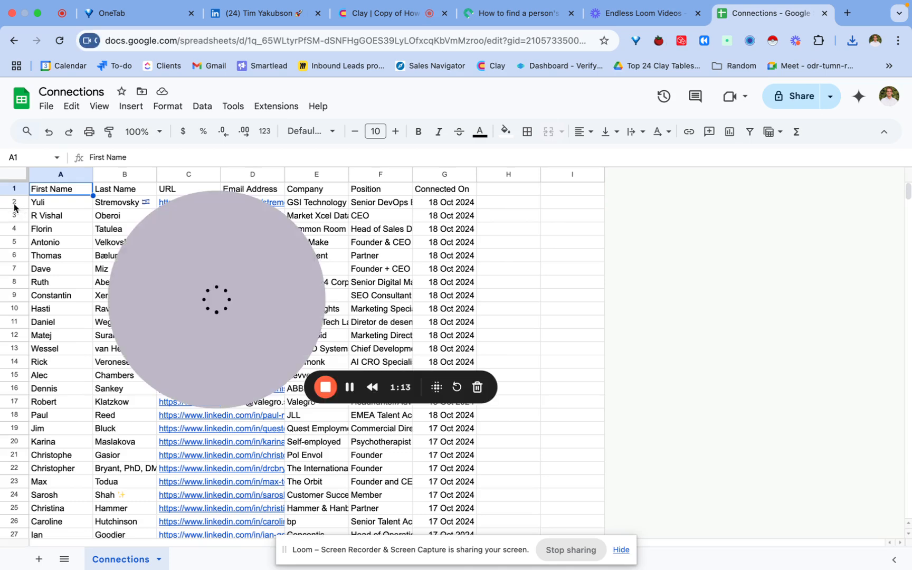
left_click_drag(14, 188, 24, 247)
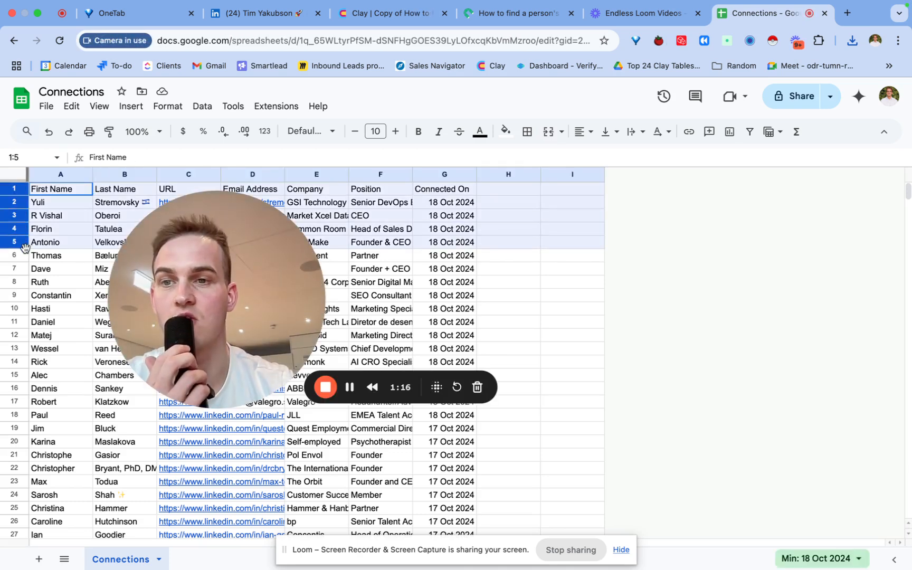
left_click(21, 255)
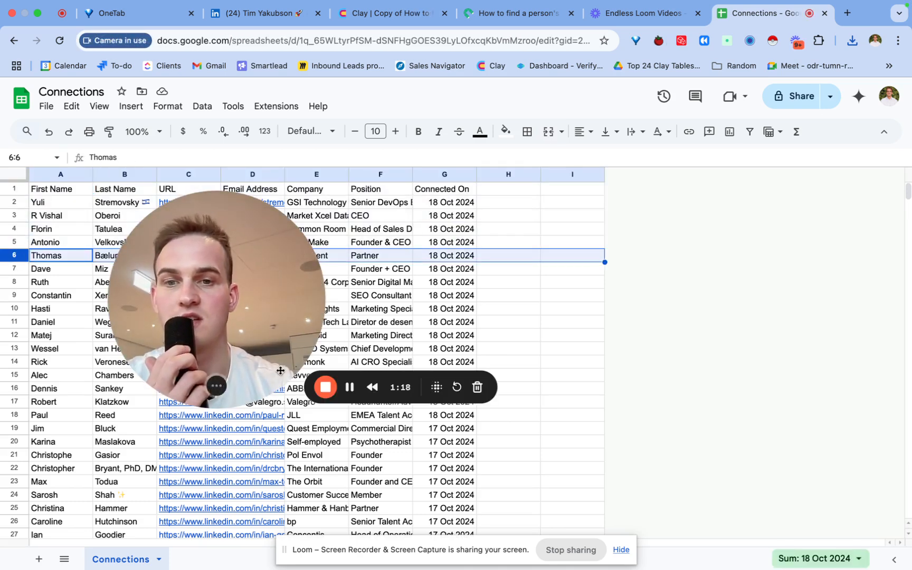
left_click(351, 387)
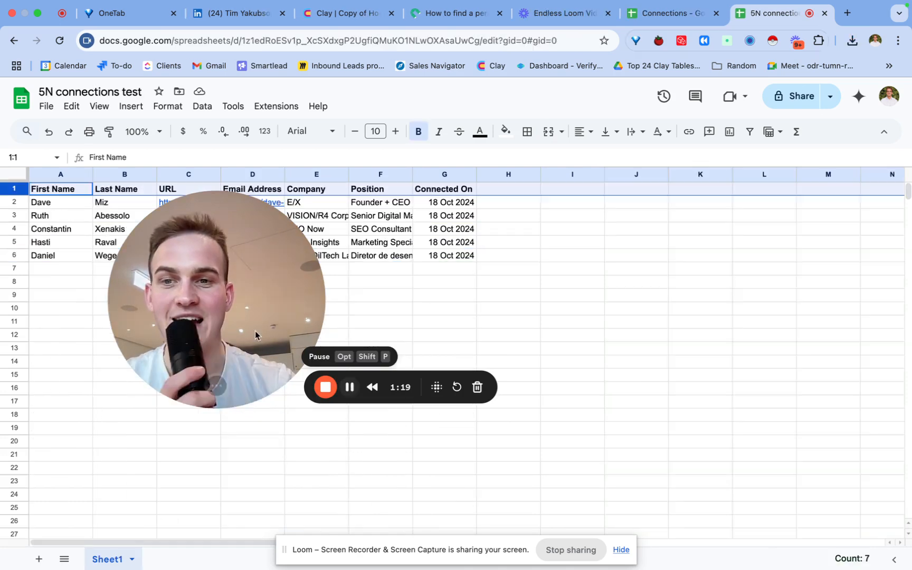
left_click_drag(255, 341, 170, 465)
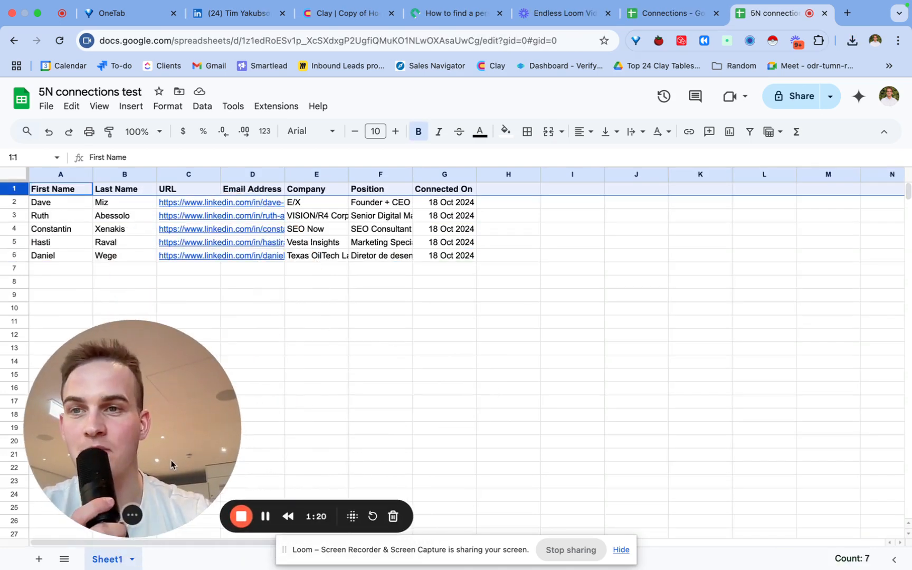
left_click(46, 107)
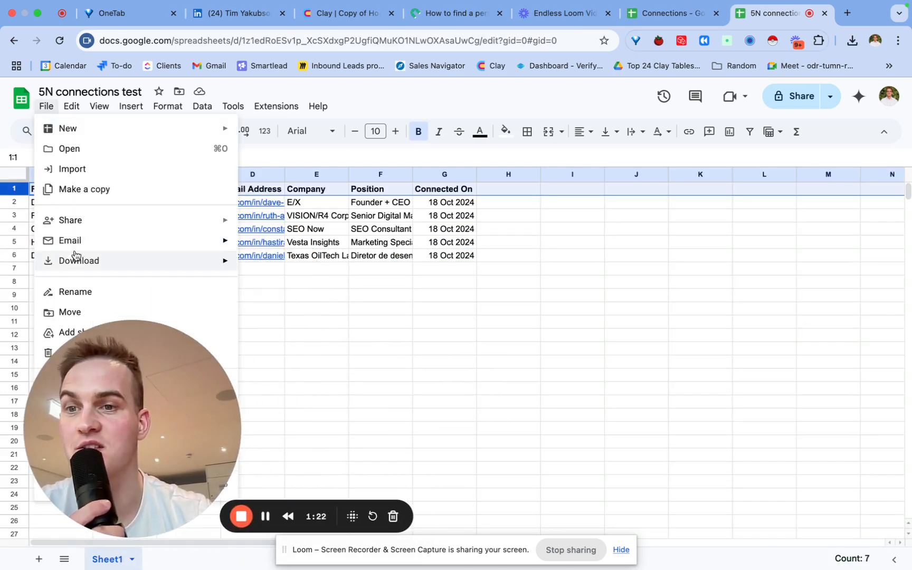
mouse_move(73, 265)
left_click(361, 346)
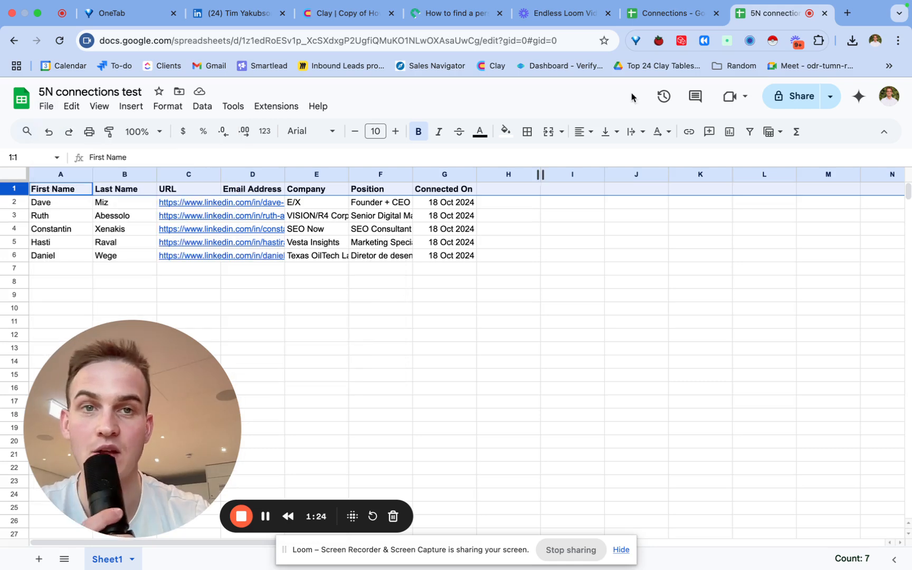
left_click(340, 18)
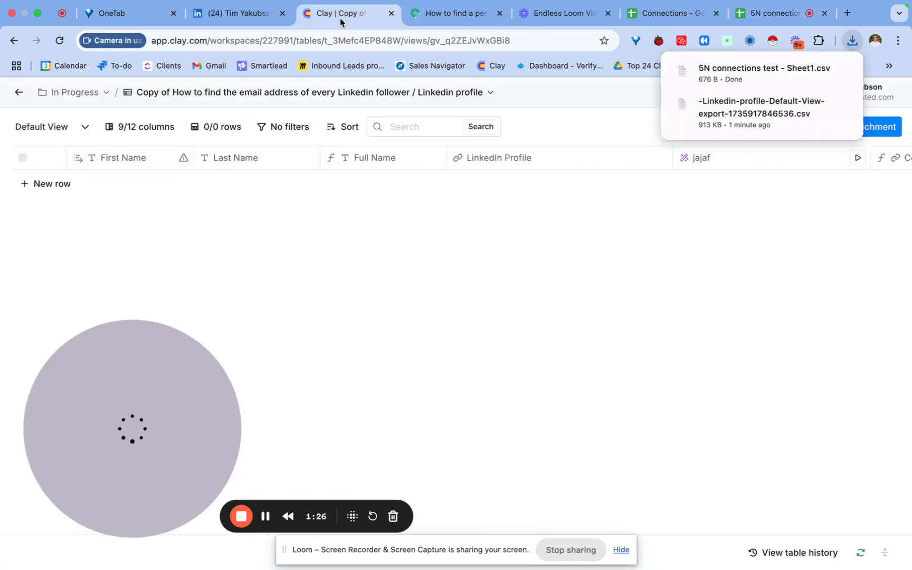
- Upload the 5N connections CSV into the empty copy table through CSV import
left_click(713, 72)
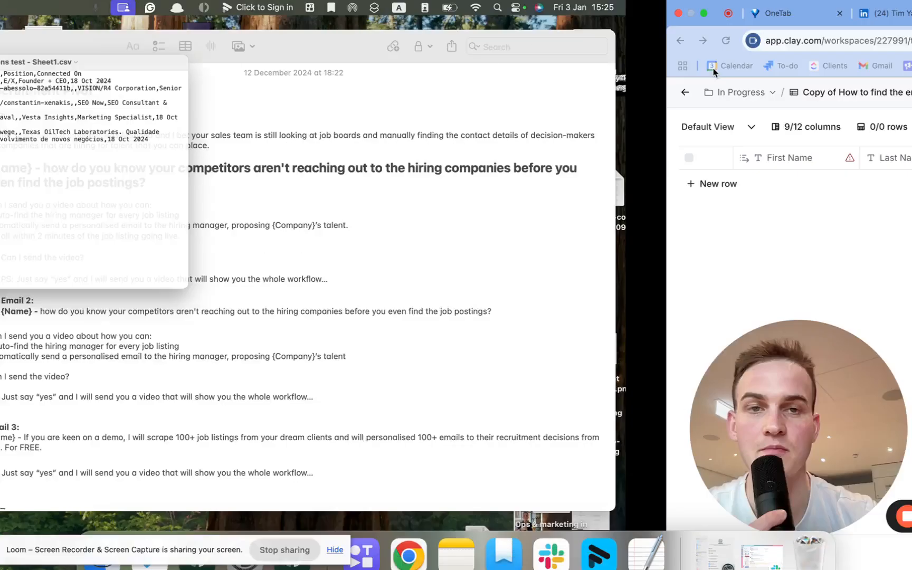
left_click(776, 127)
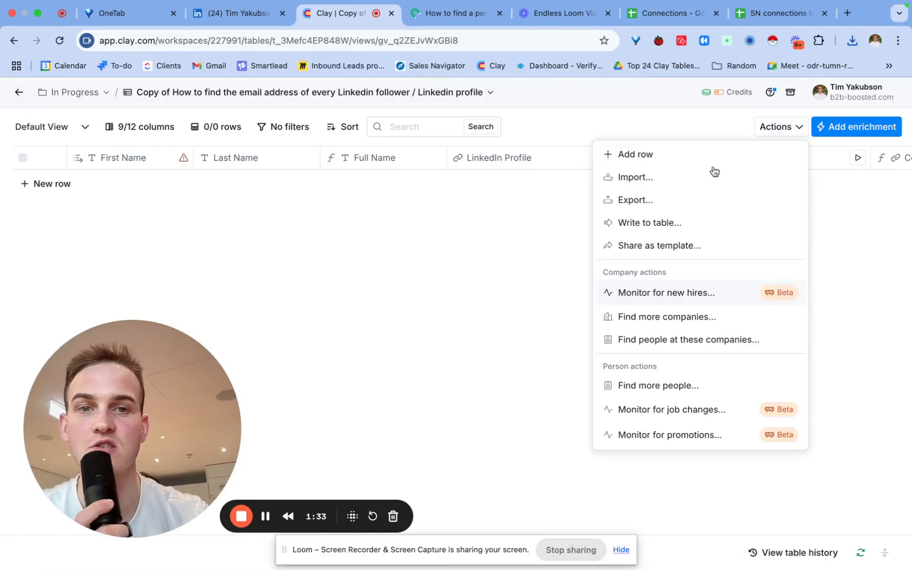
left_click(673, 184)
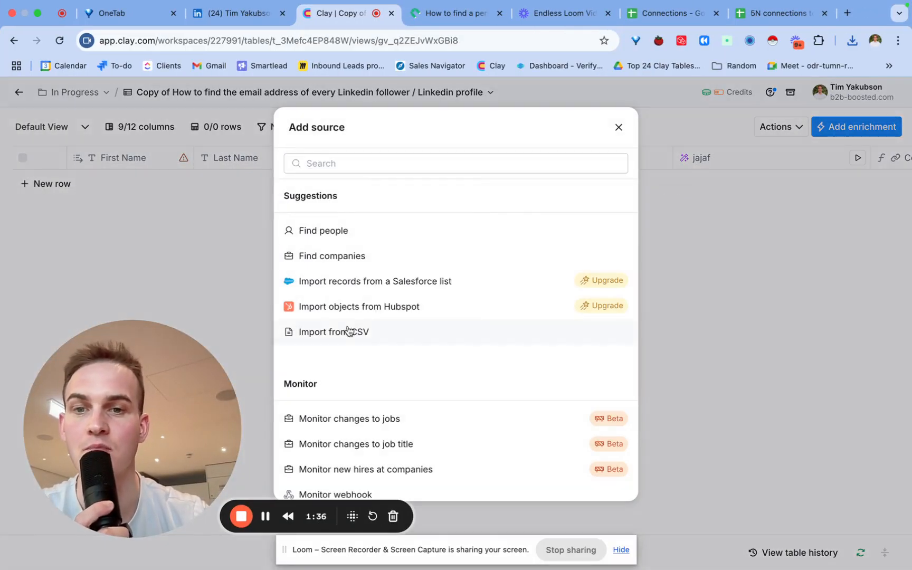
left_click(348, 330)
left_click(851, 41)
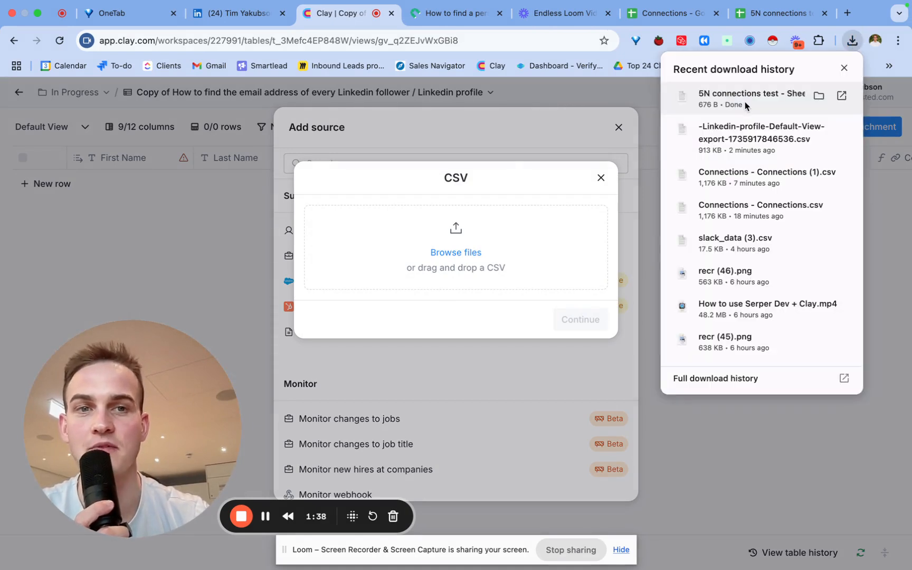
left_click_drag(744, 102, 482, 256)
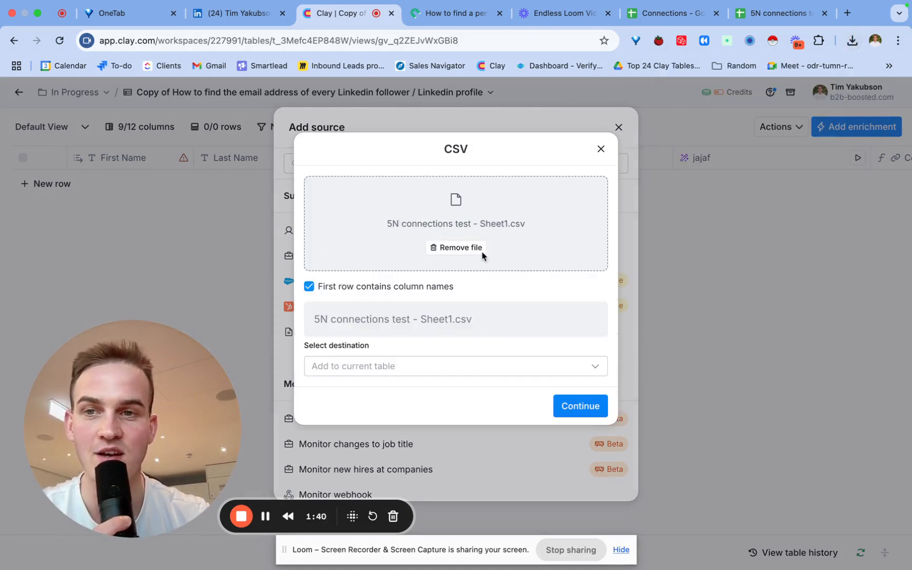
left_click(569, 414)
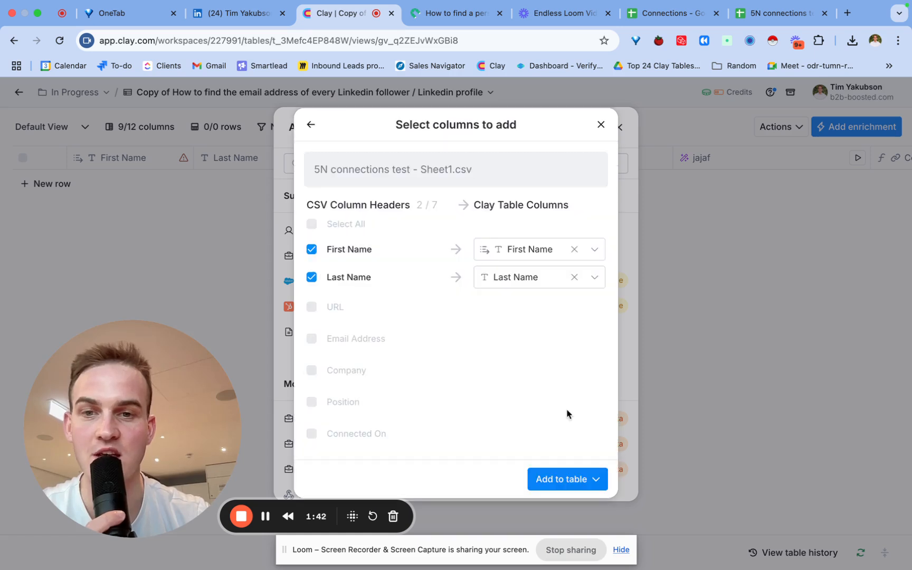
- Import only First Name, Last Name and URL, mapped to LinkedIn Profile, and run the rows
left_click(312, 308)
left_click(312, 337)
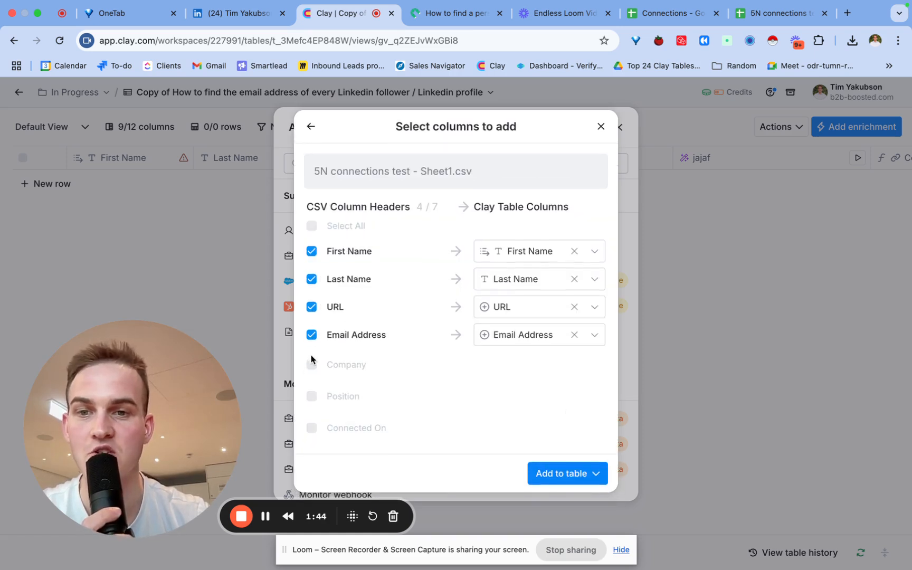
left_click(313, 364)
left_click(312, 394)
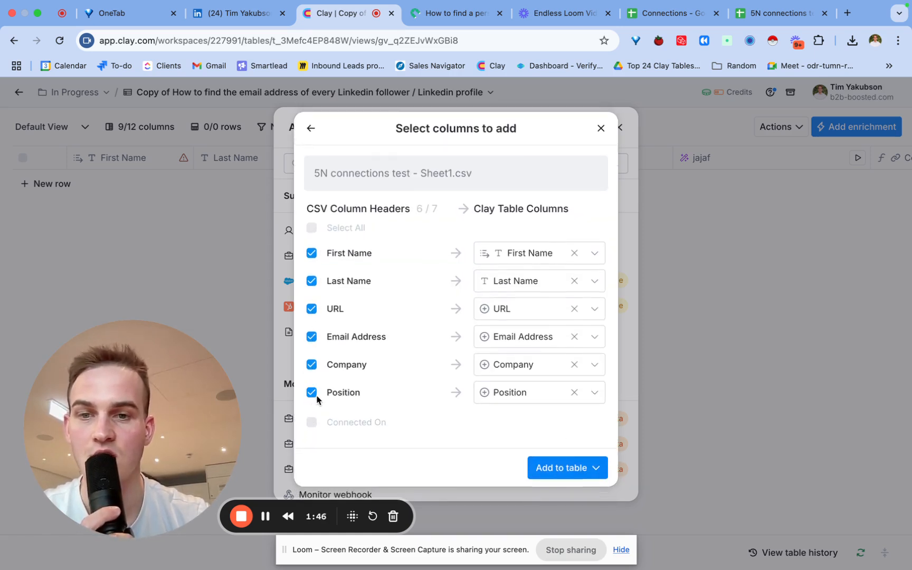
left_click(312, 393)
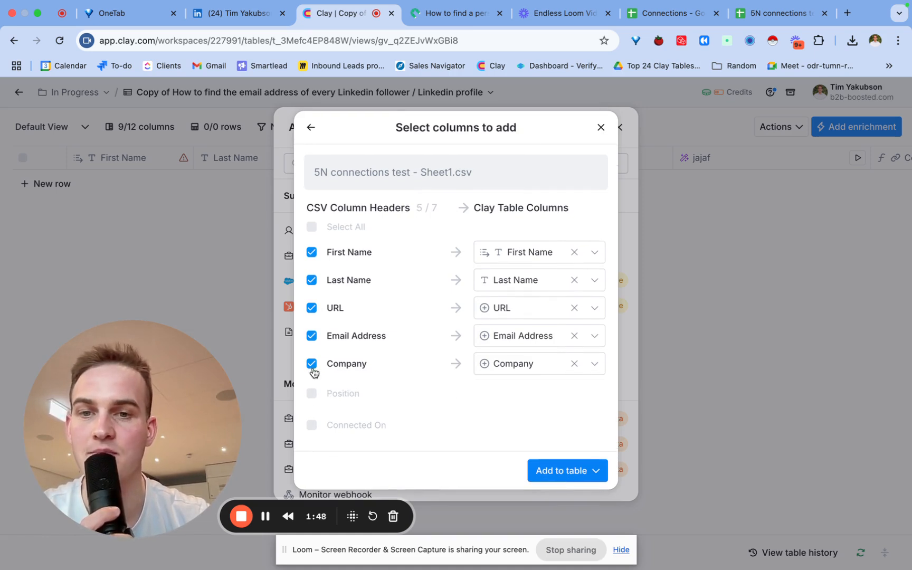
left_click(312, 364)
left_click(311, 341)
left_click(499, 308)
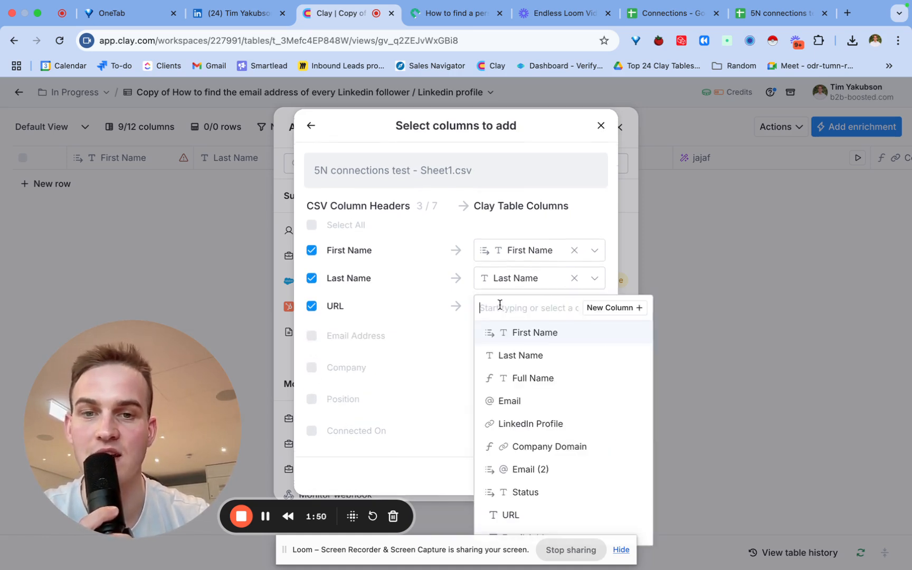
left_click(528, 424)
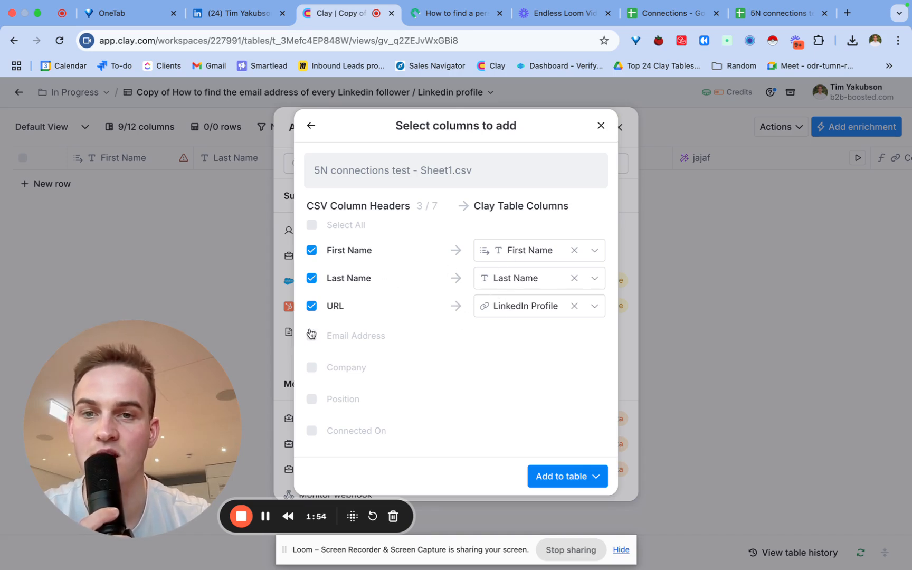
left_click(574, 478)
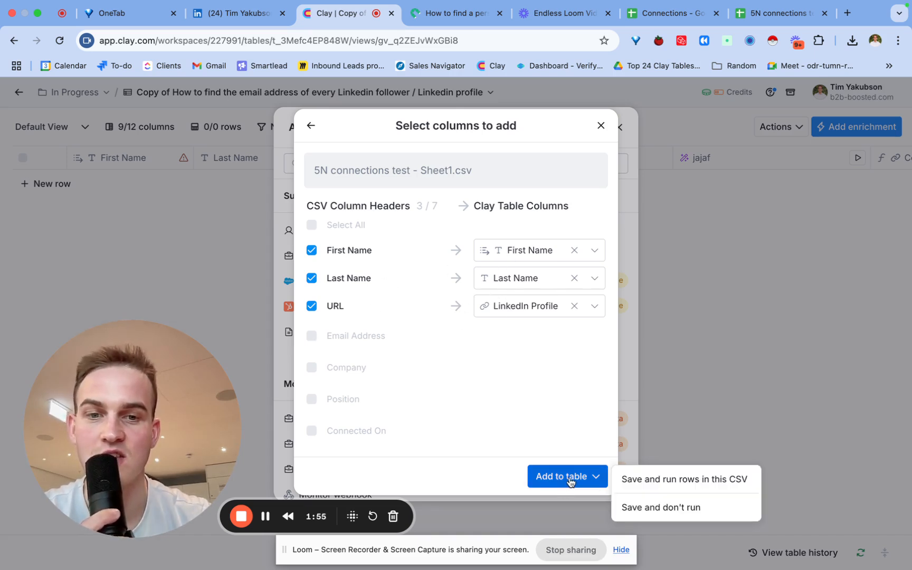
left_click(651, 481)
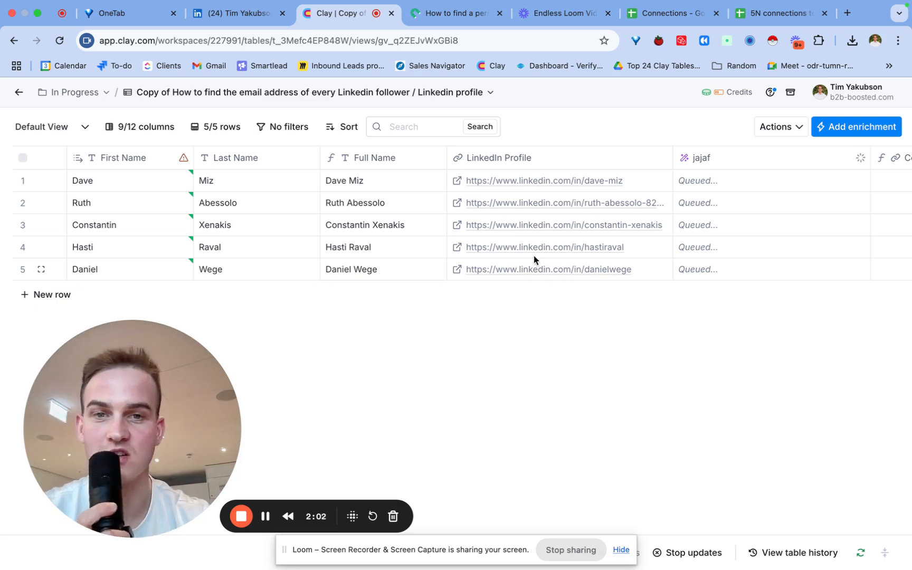
- Watch the jajaf, Company Domain and Find Work Email columns fill in for the imported rows
scroll(534, 253, "right", 5)
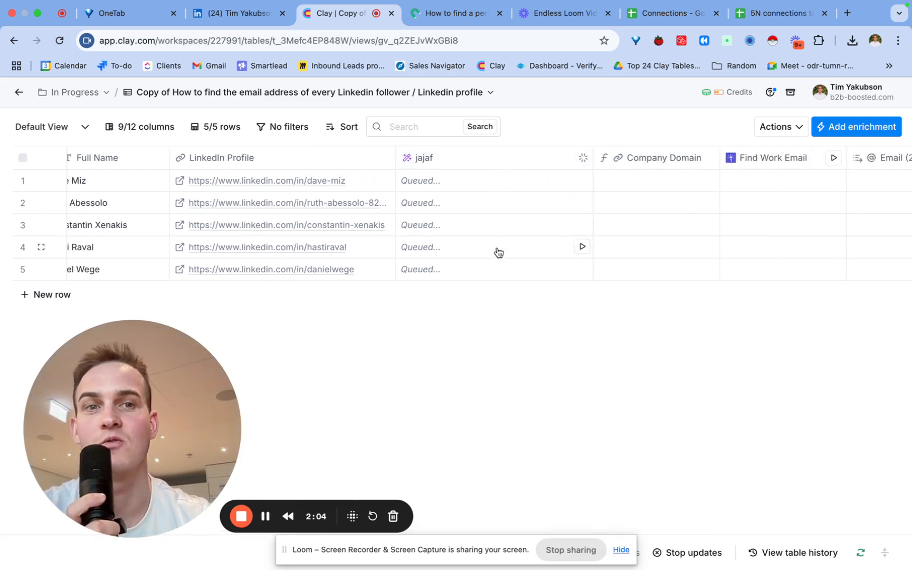
scroll(498, 252, "right", 4)
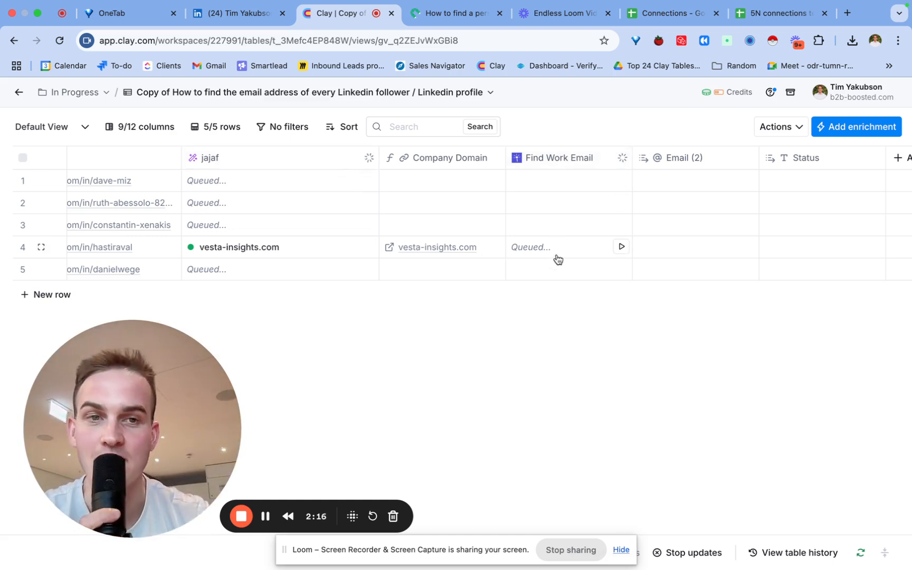
scroll(557, 259, "right", 3)
scroll(558, 258, "left", 10)
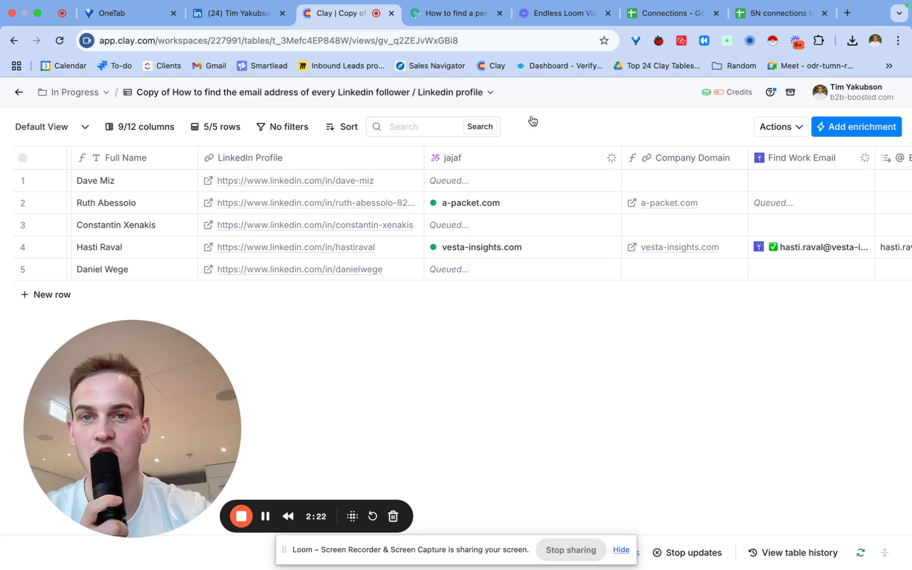
left_click(467, 19)
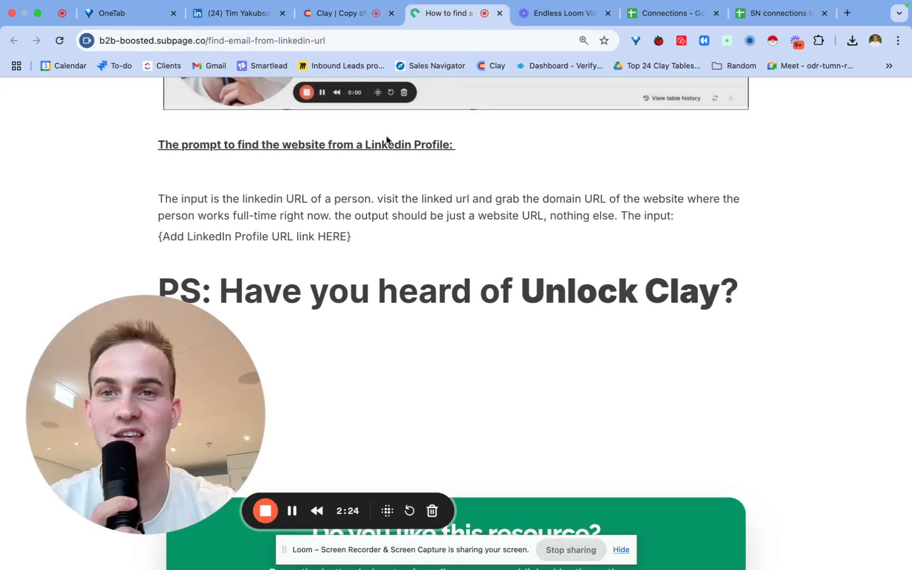
left_click(346, 17)
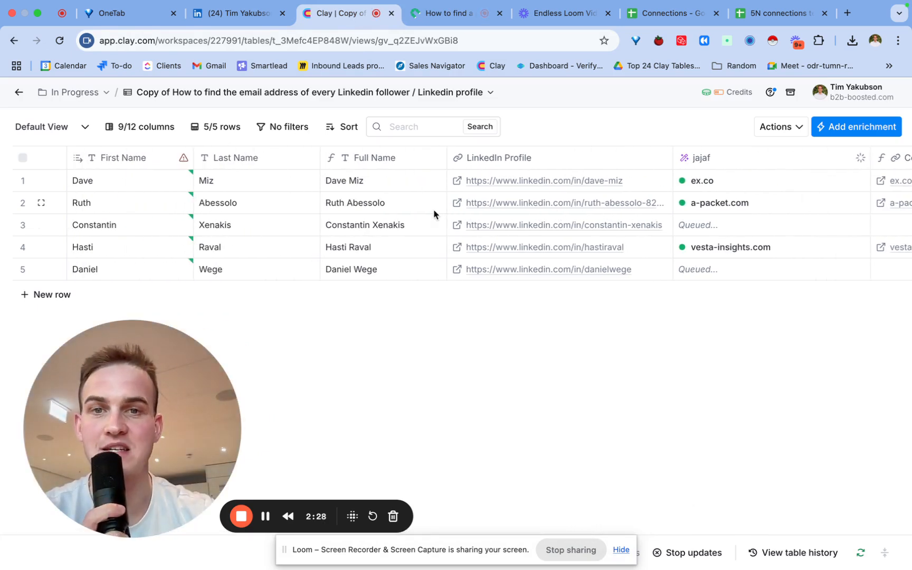
scroll(587, 204, "right", 5)
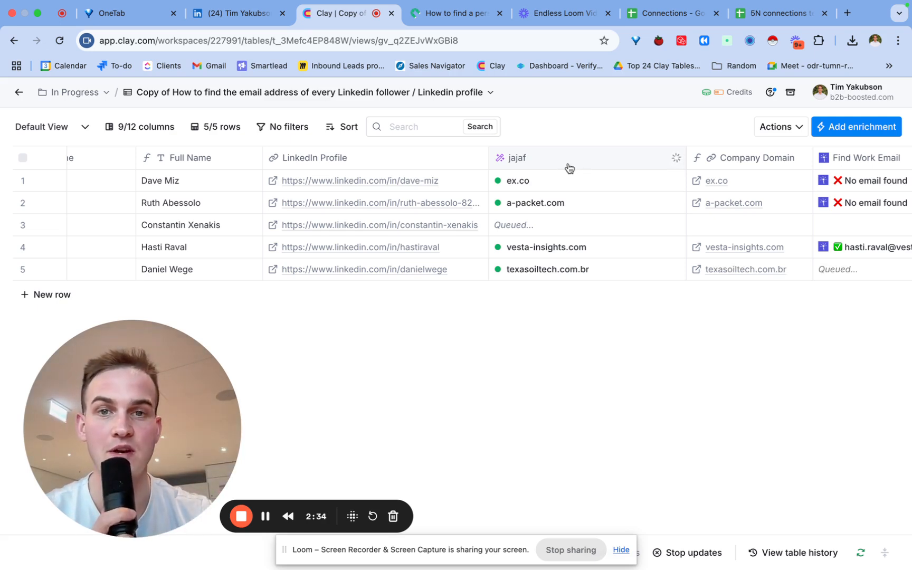
left_click(535, 161)
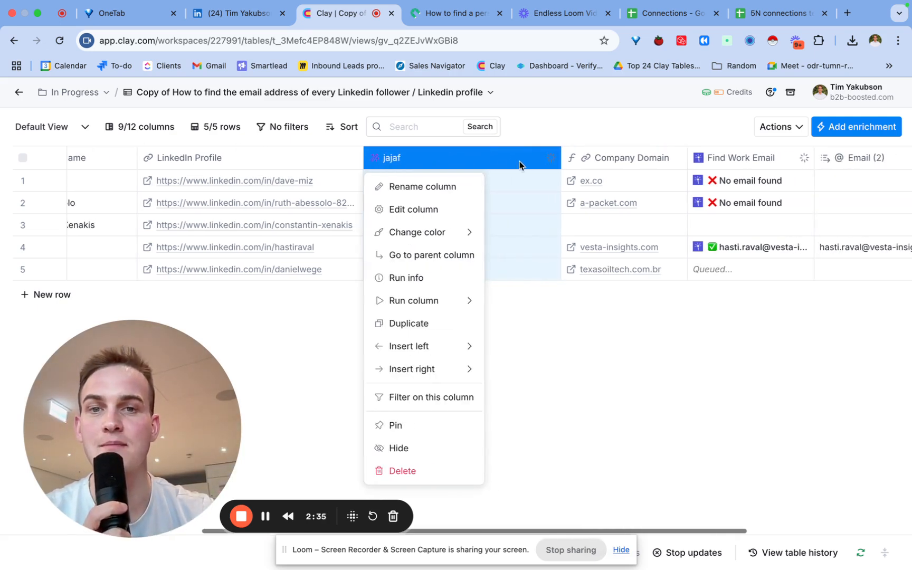
- Rename the column to 'Step 1 → Create Full Name' and widen it
left_click(416, 188)
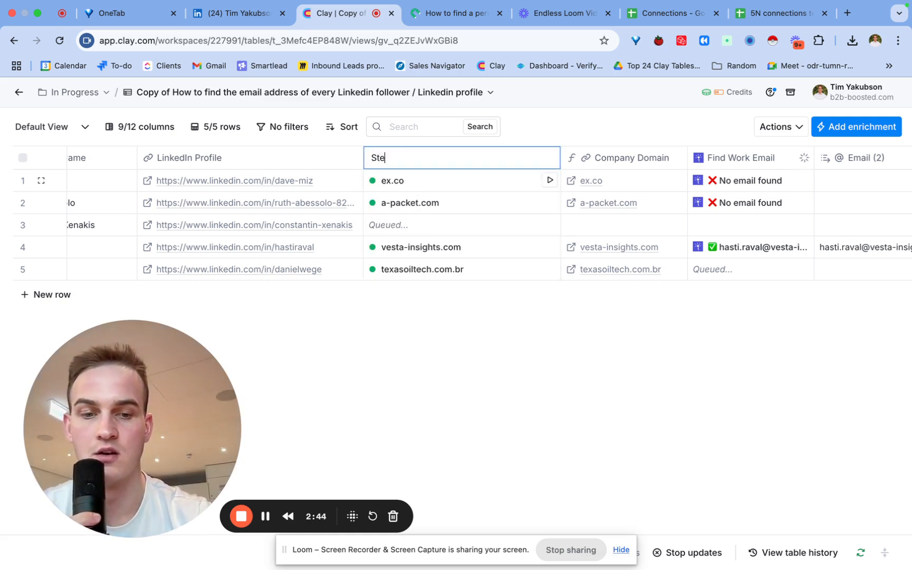
type("1 → Create ...")
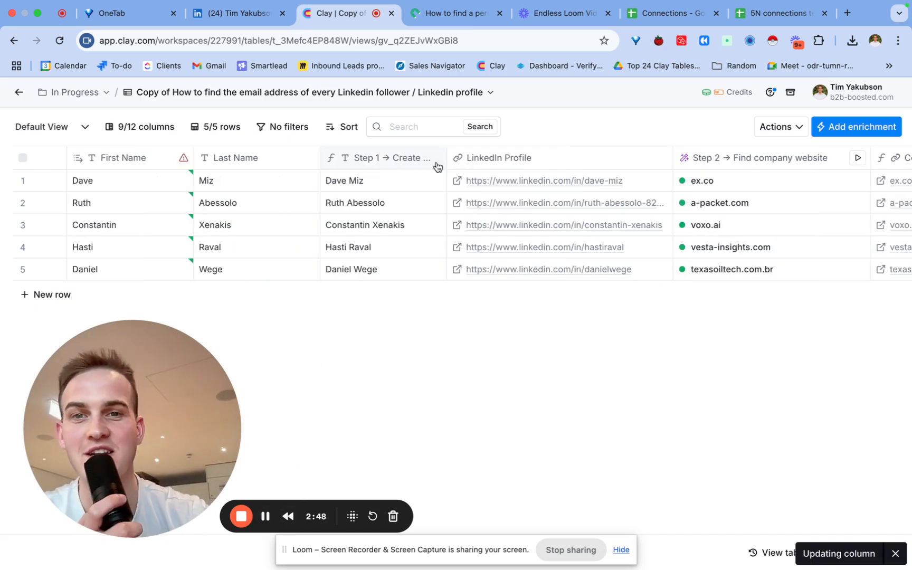
left_click_drag(448, 160, 537, 160)
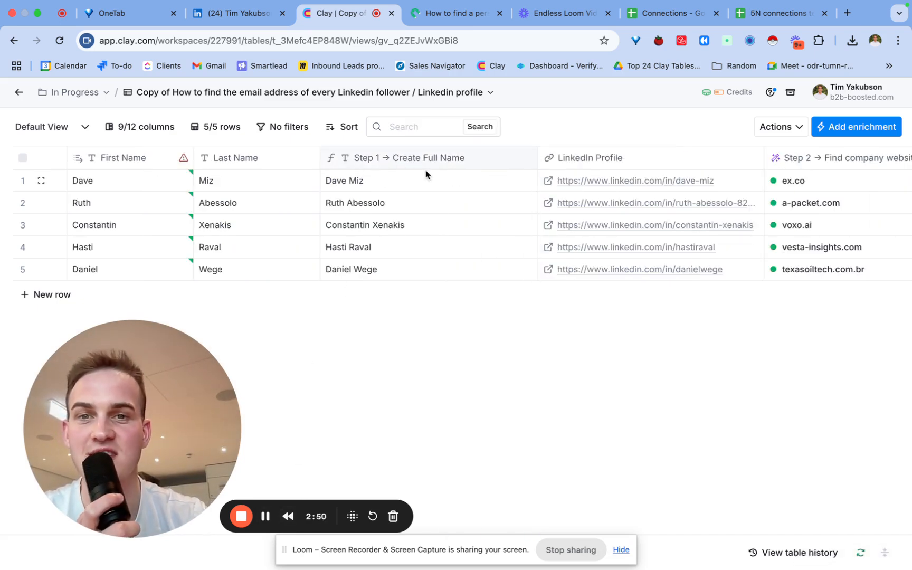
- Inspect row 2's first name, last name and combined full name values
left_click(134, 206)
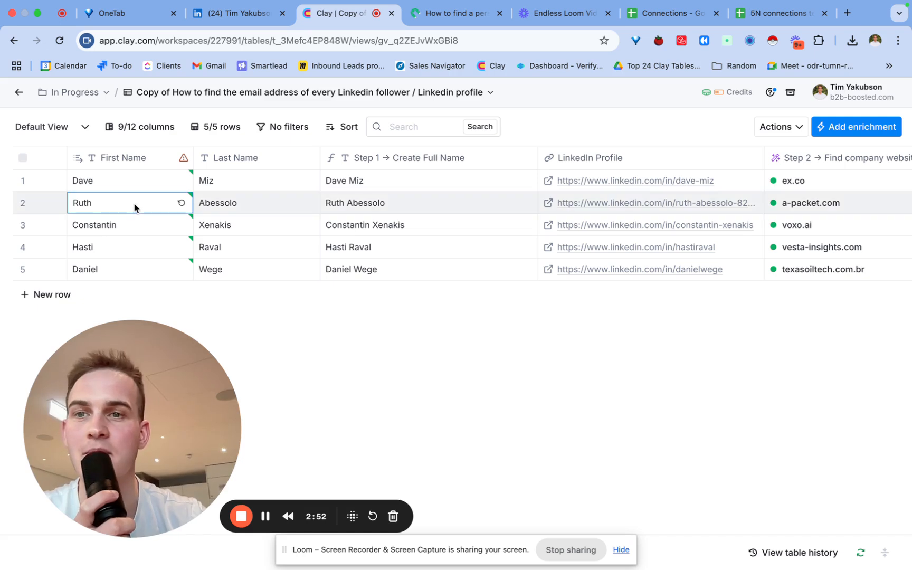
double_click(134, 205)
double_click(235, 209)
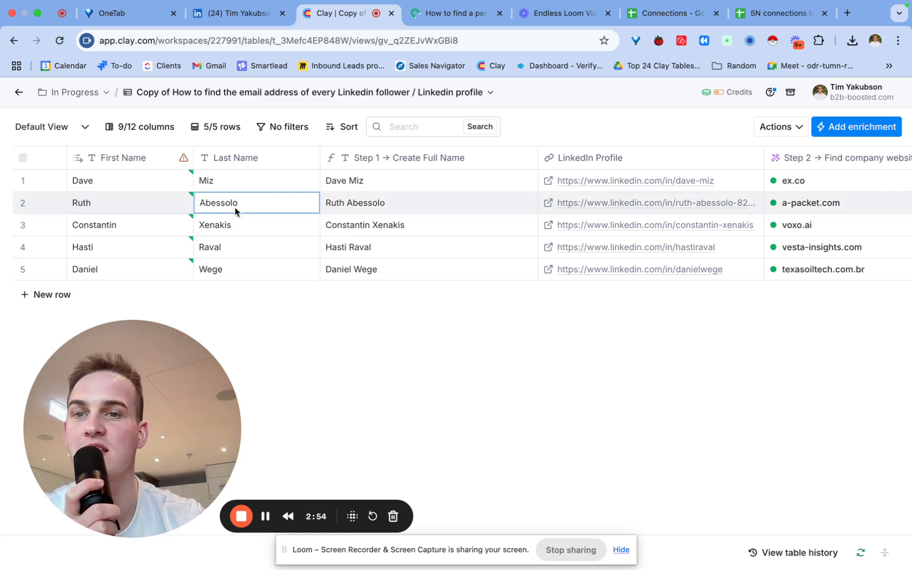
left_click(385, 205)
double_click(385, 205)
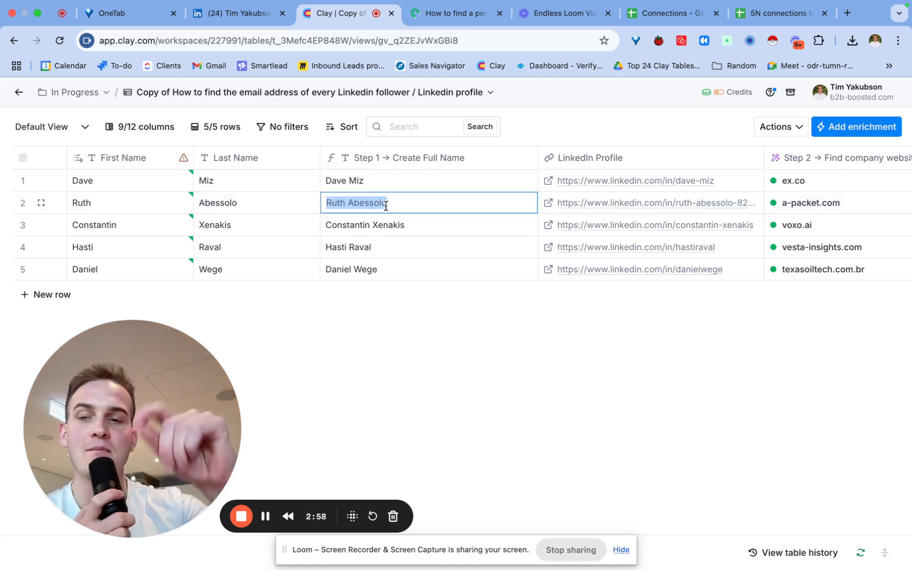
- Widen the Step 3 column so the full email addresses show
scroll(379, 237, "right", 6)
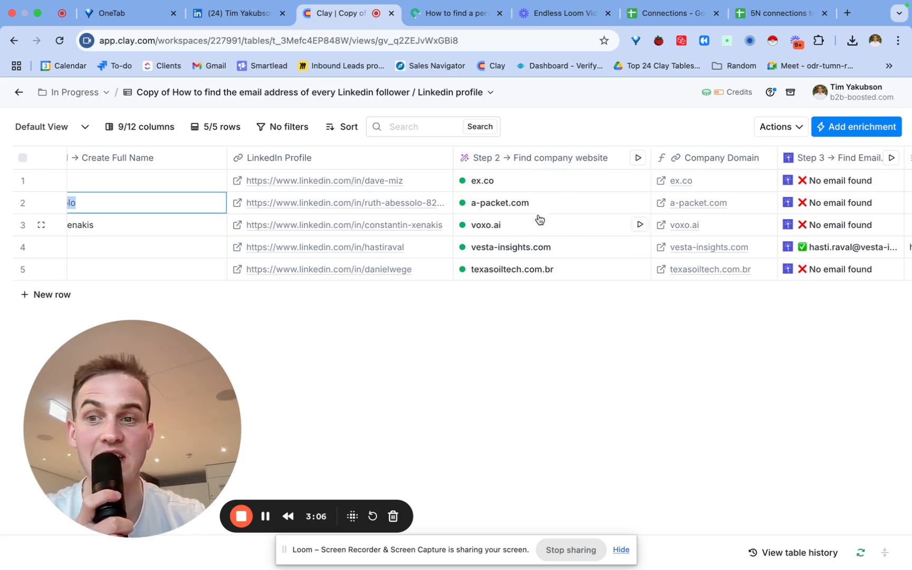
scroll(538, 217, "right", 10)
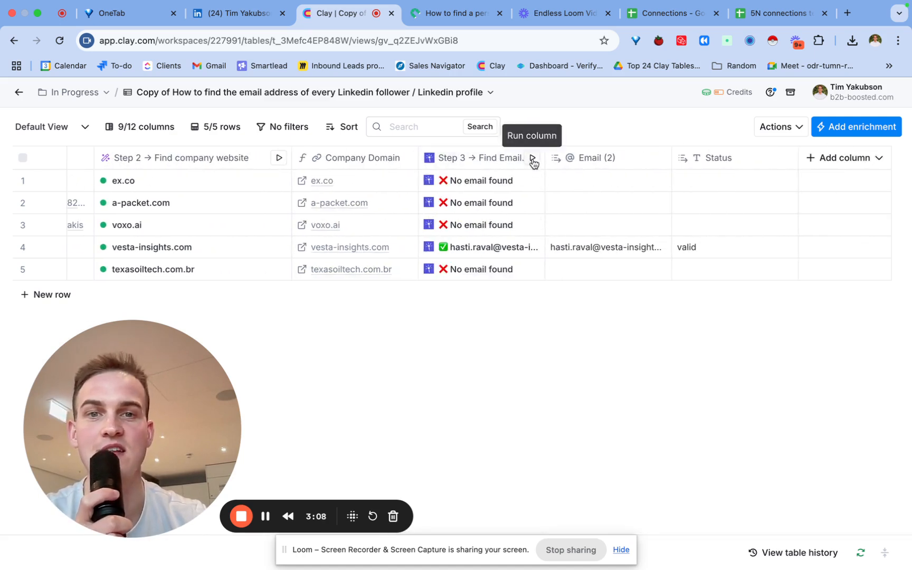
double_click(544, 158)
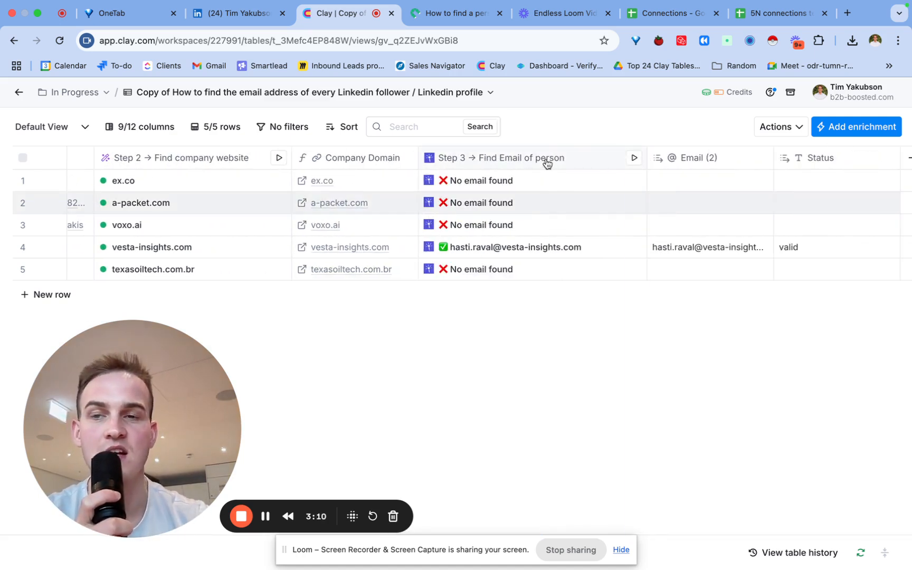
scroll(527, 170, "left", 5)
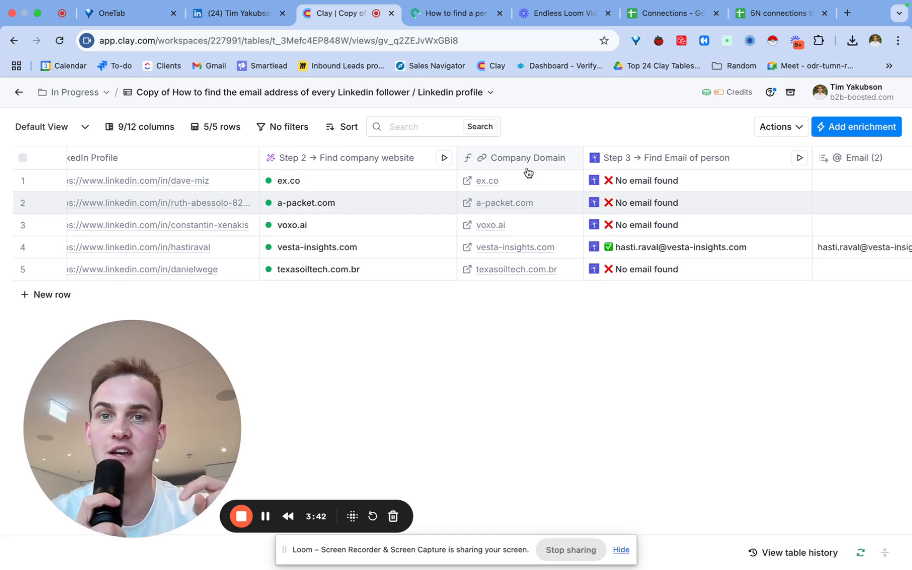
- Bring up the Subpage article on finding a person's email from their LinkedIn URL, at the Saving Credits with Lead Magic video
left_click(457, 18)
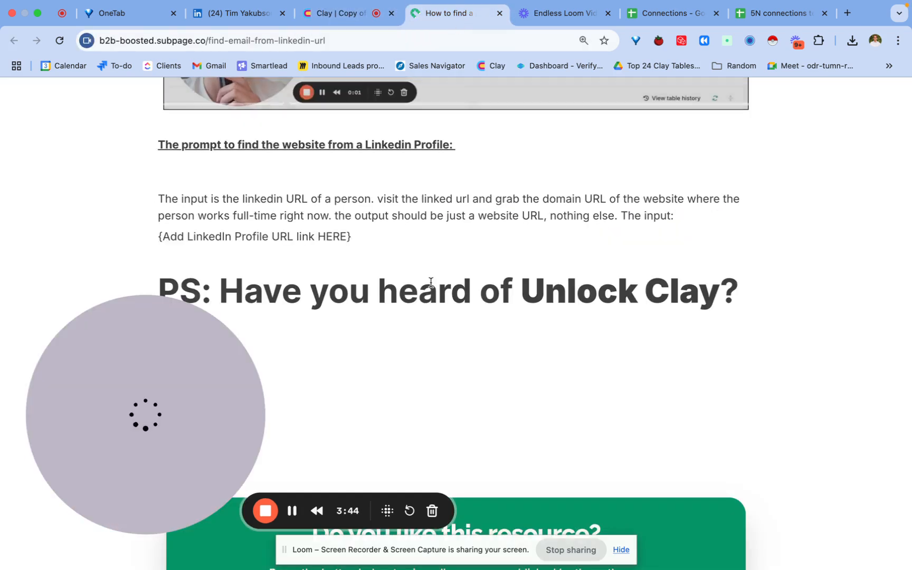
scroll(431, 282, "up", 6)
scroll(430, 282, "up", 15)
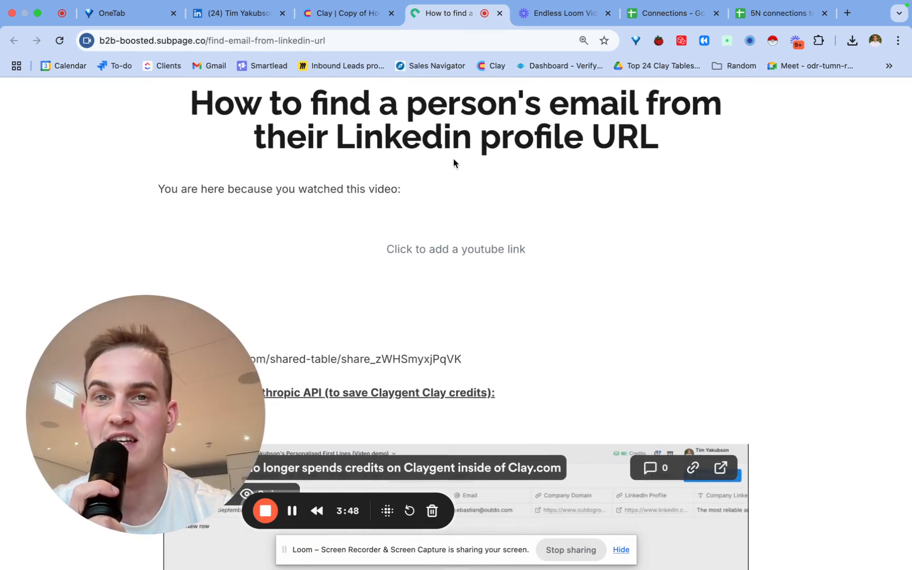
scroll(453, 159, "down", 5)
scroll(453, 159, "down", 12)
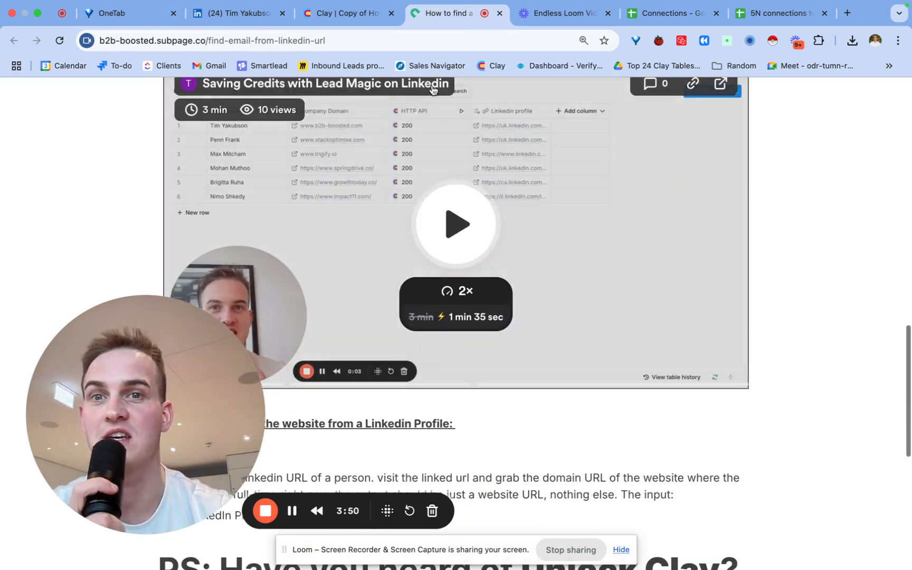